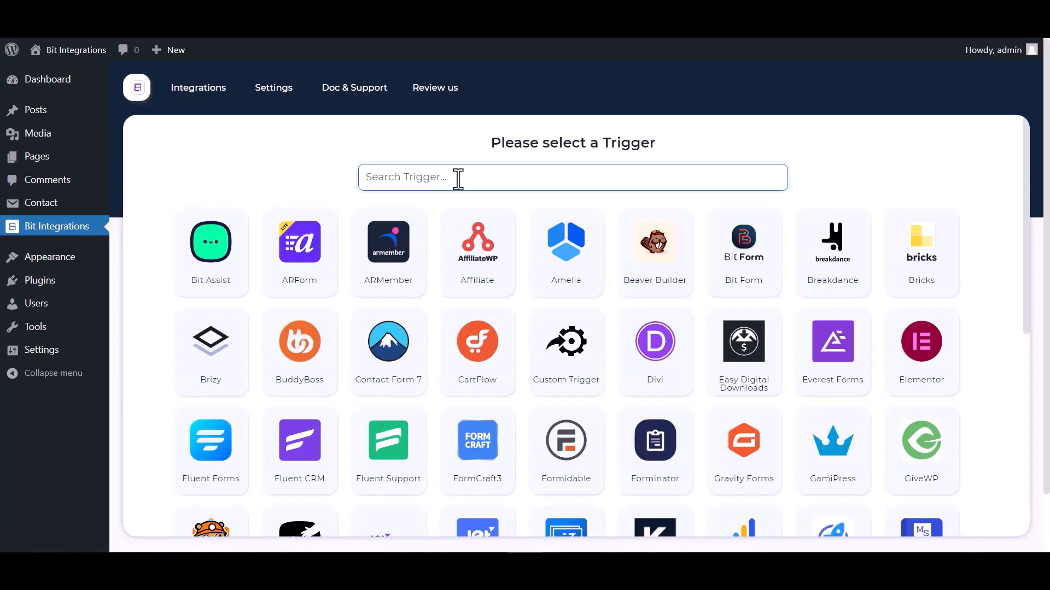
Choose Contact Form 7 as the trigger with Contact form 1 as its form, and proceed to the action selection
type("contact")
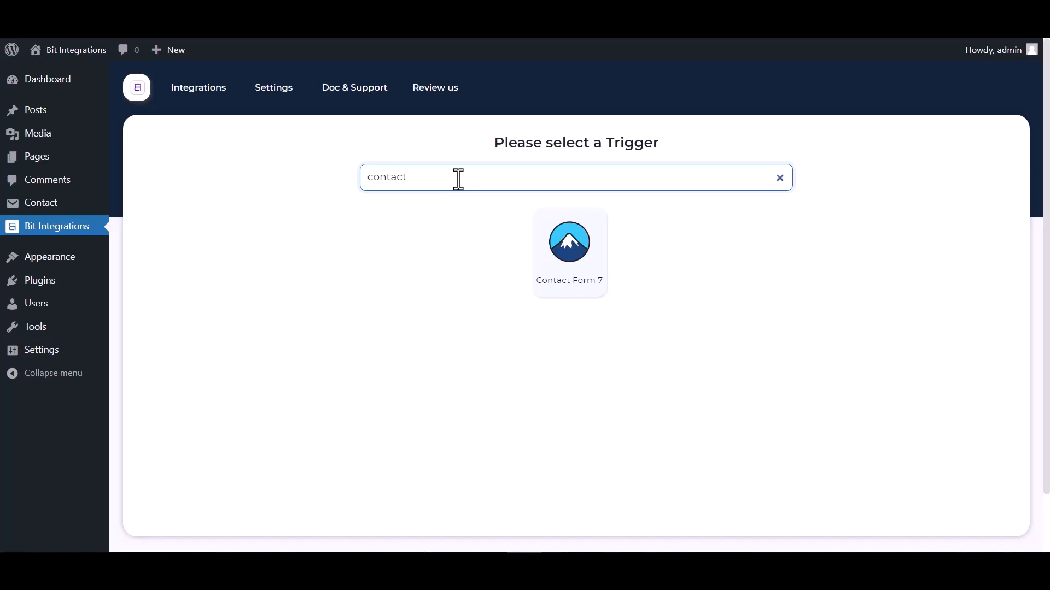
left_click(538, 251)
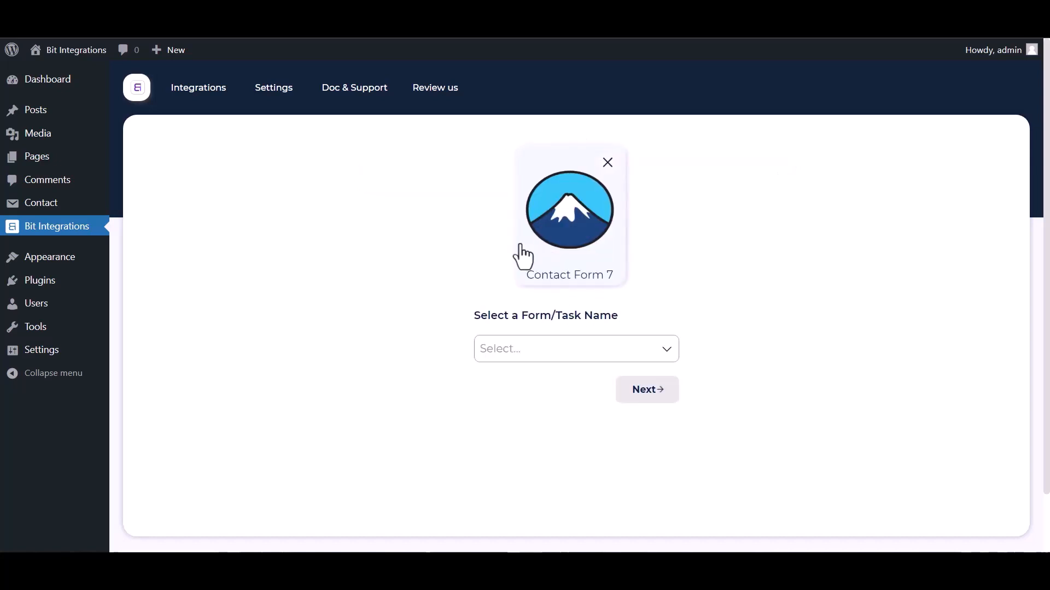
left_click(534, 355)
left_click(523, 382)
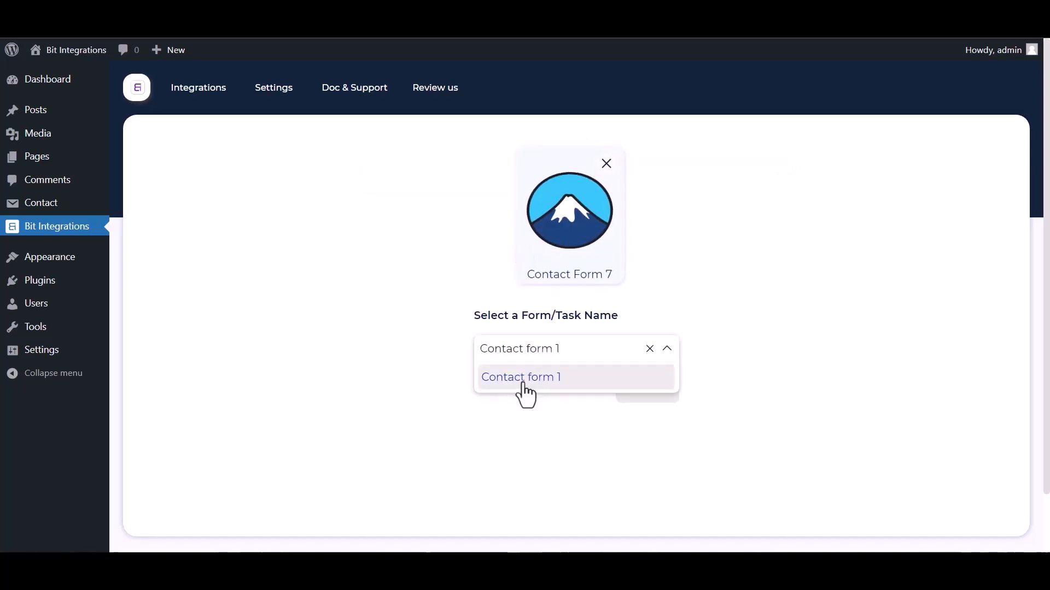
left_click(647, 389)
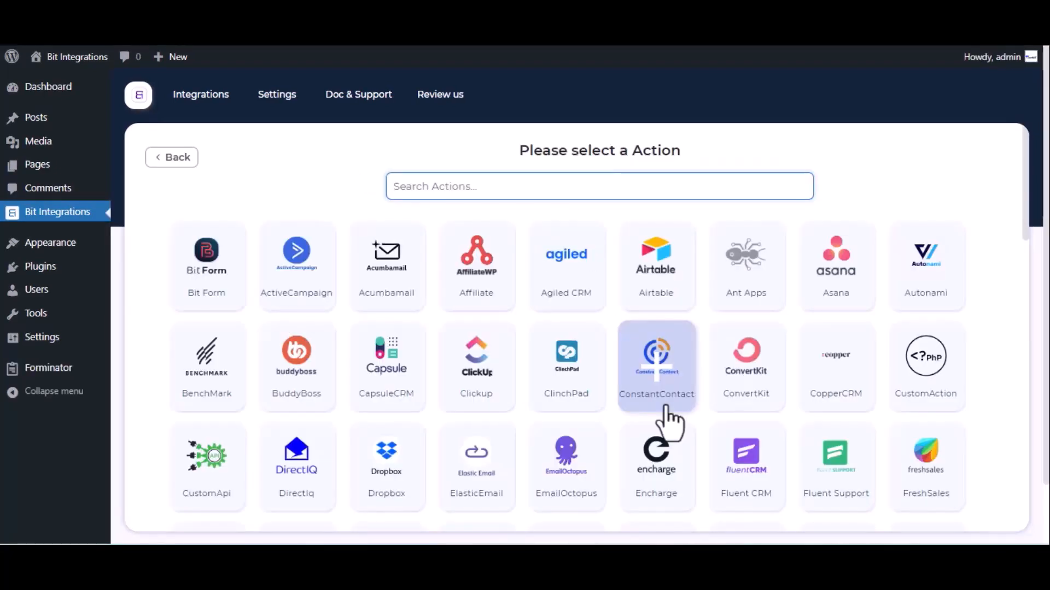
Select Notion as the action and open the linked Notion My integrations page from its authorization settings
type("notion")
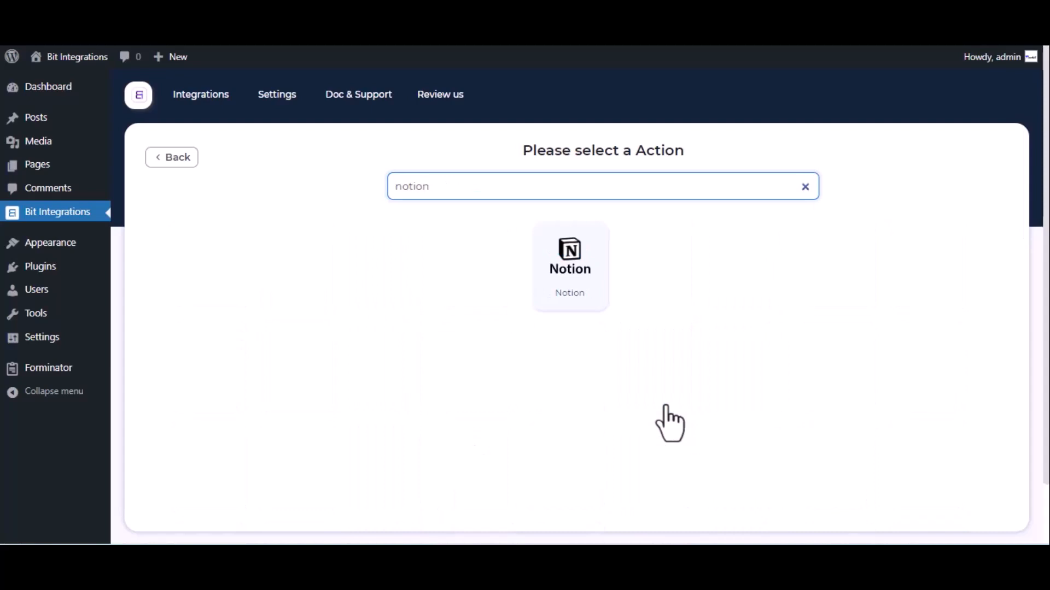
left_click(575, 252)
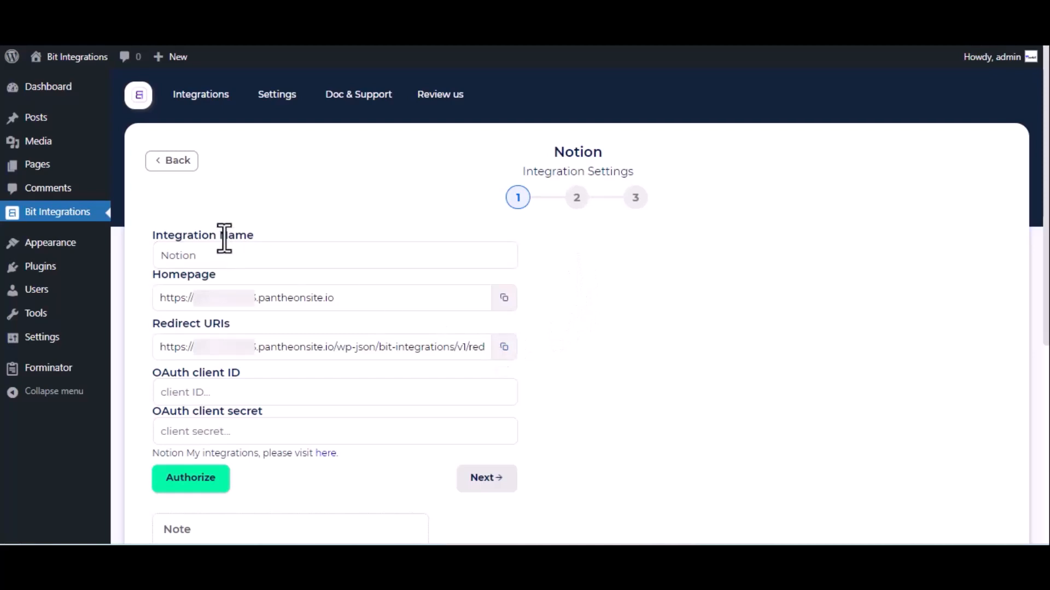
left_click(216, 255)
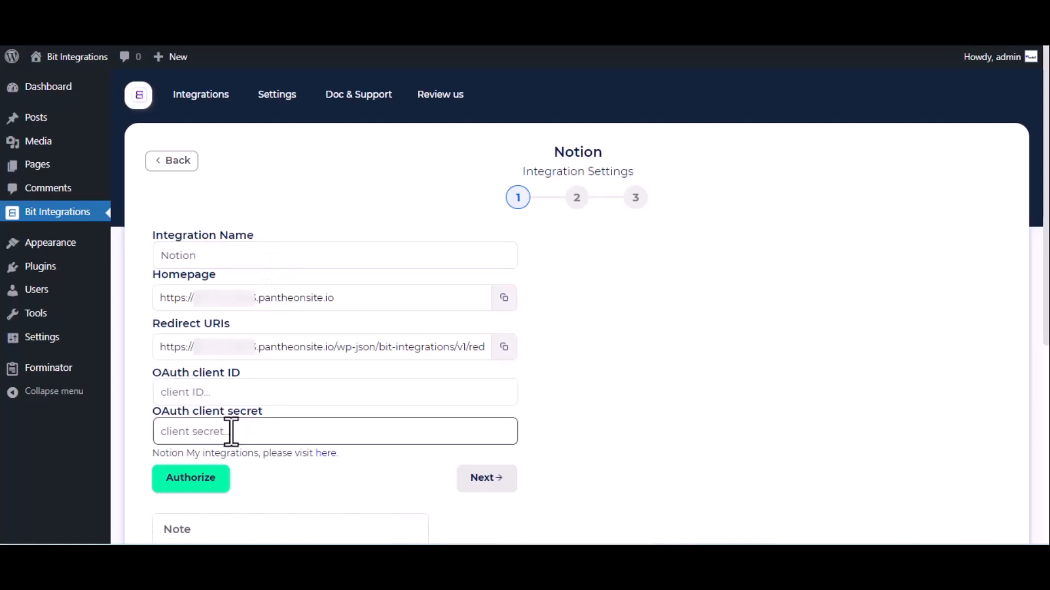
left_click(321, 454)
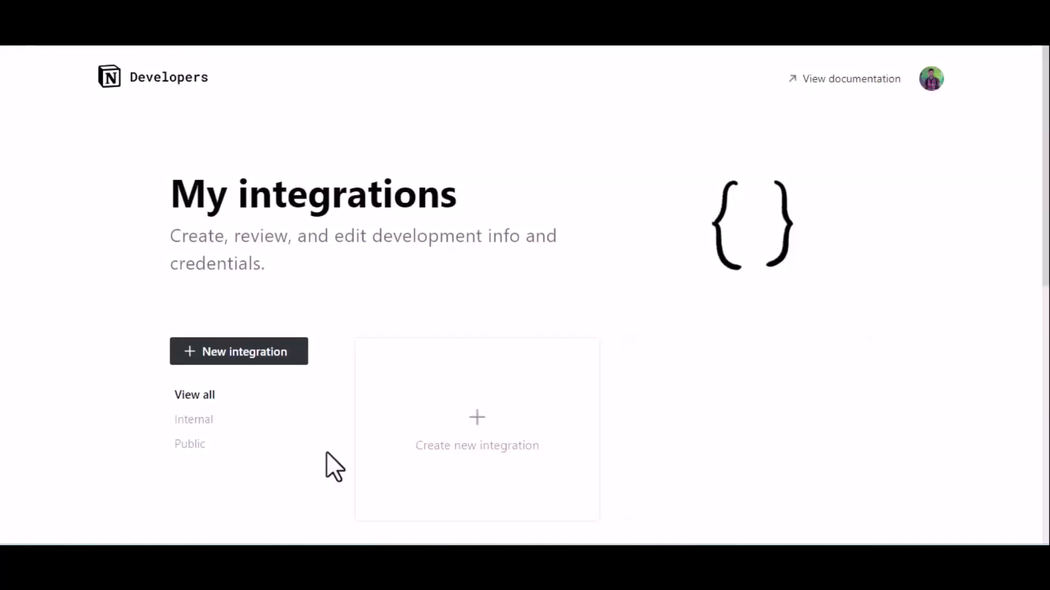
Create a new Notion integration named "For Bit Integrations" and submit it
left_click(460, 429)
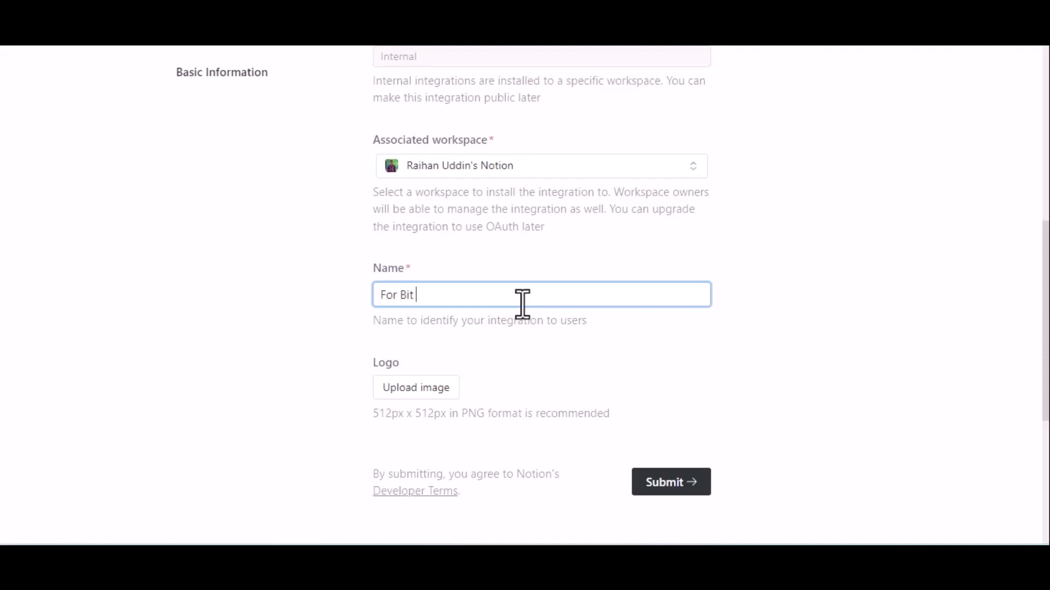
type("For Bit Integrations")
scroll(523, 304, "down", 2)
left_click(678, 380)
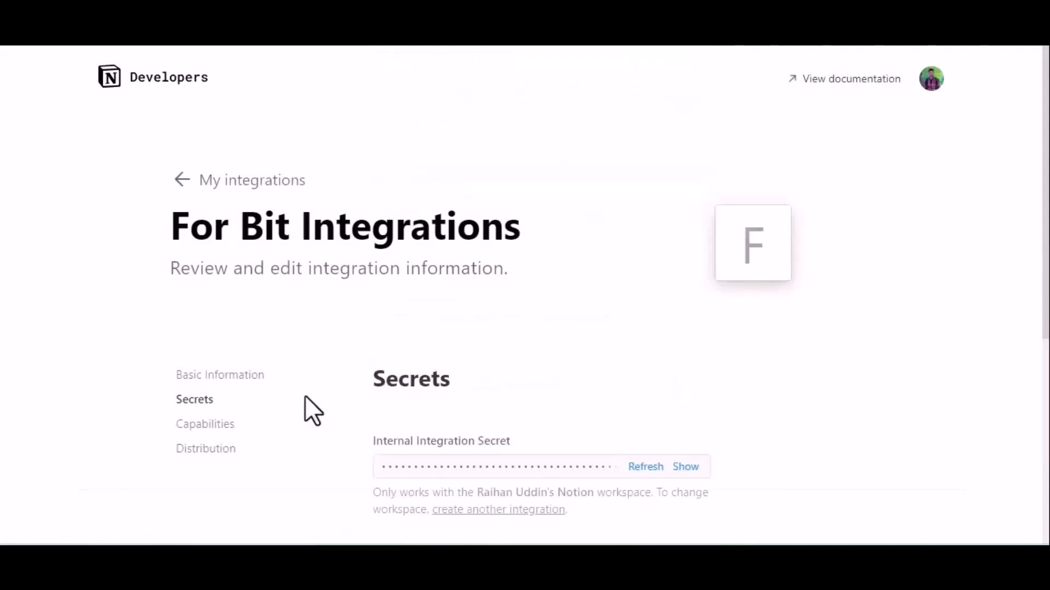
Make the integration public in its distribution settings
left_click(203, 454)
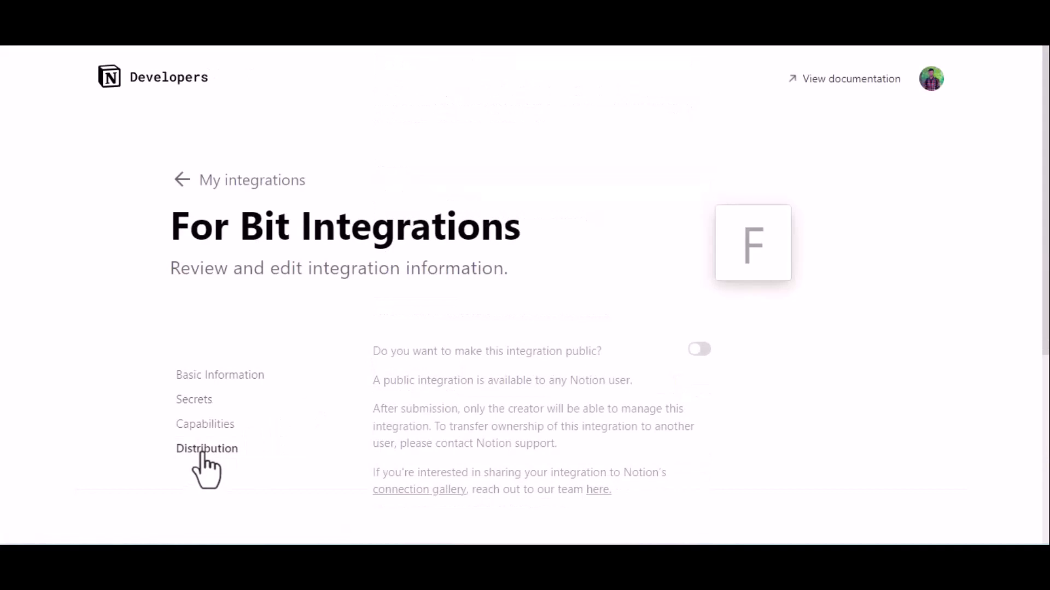
left_click(699, 350)
scroll(704, 365, "down", 6)
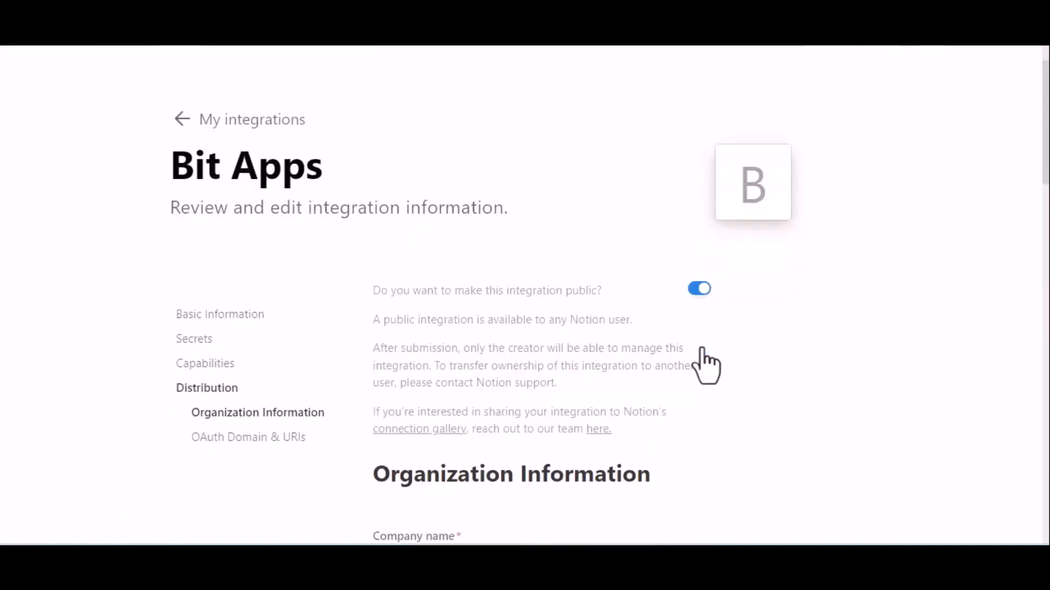
scroll(705, 365, "down", 2)
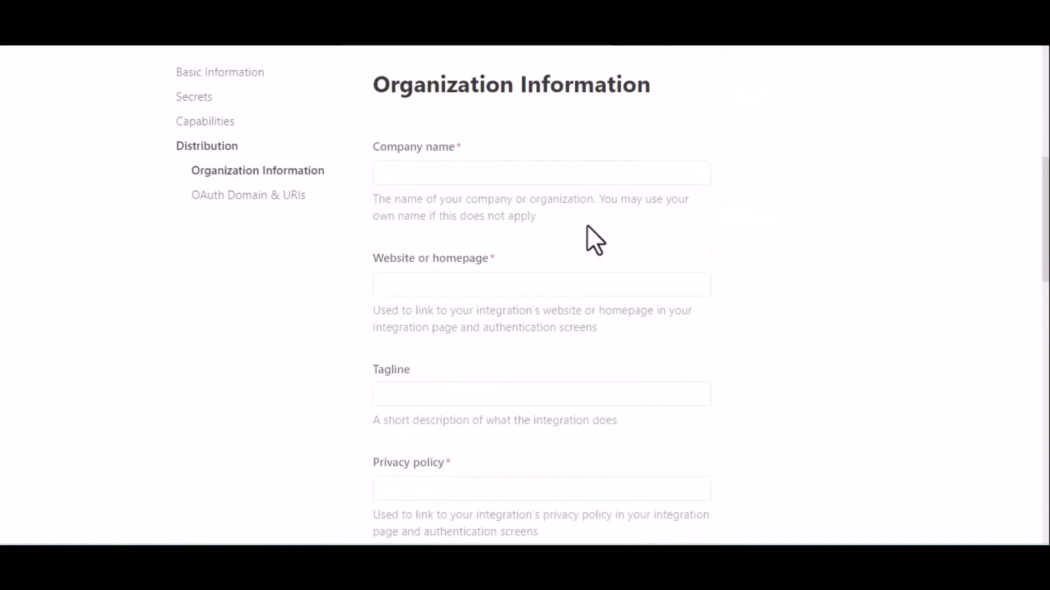
left_click(487, 171)
type("Bit")
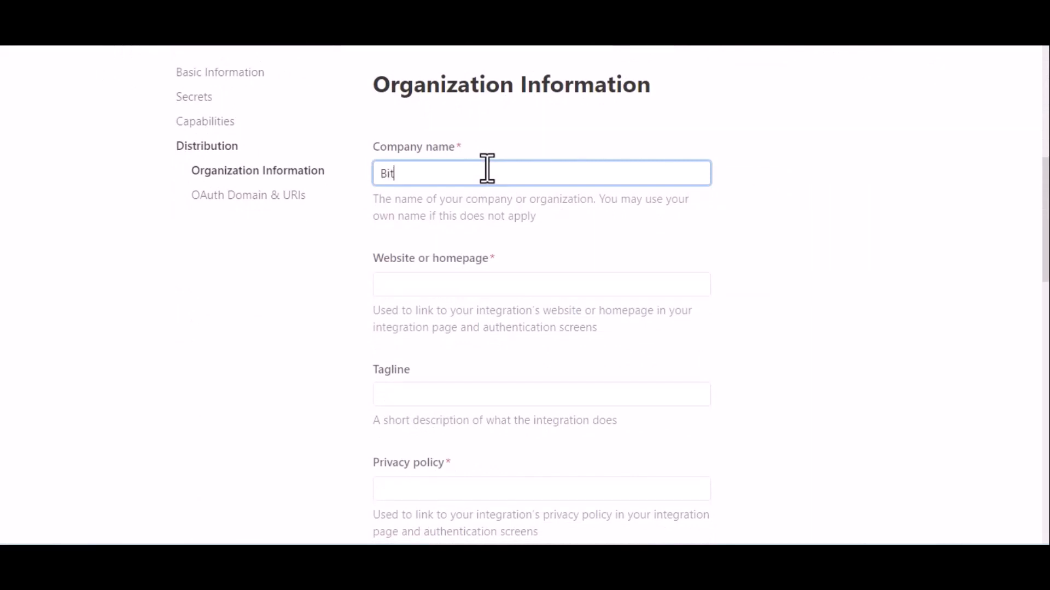
type(" Appd")
left_click(439, 284)
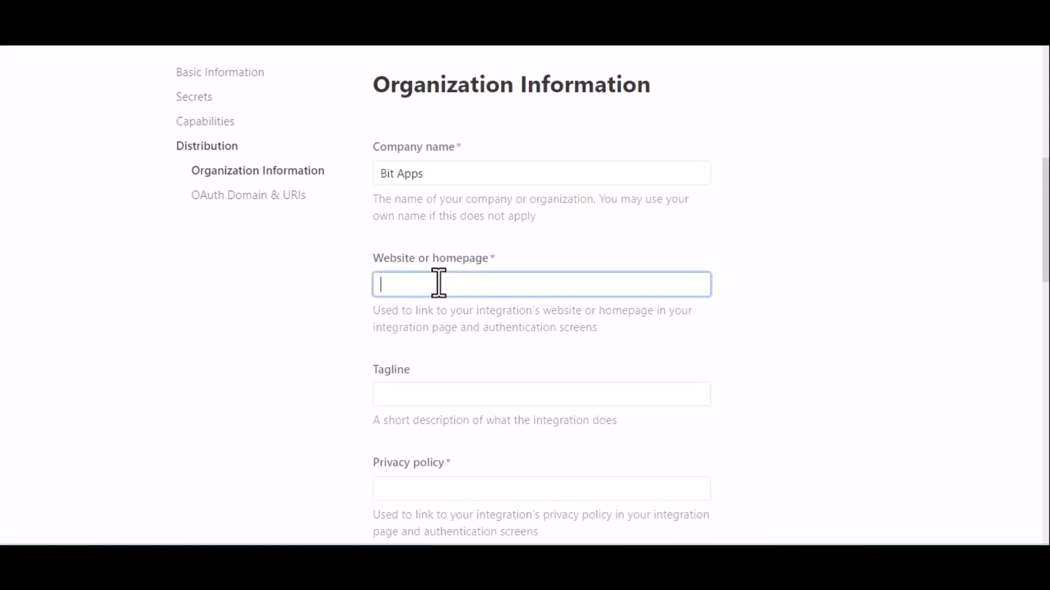
key("super+v")
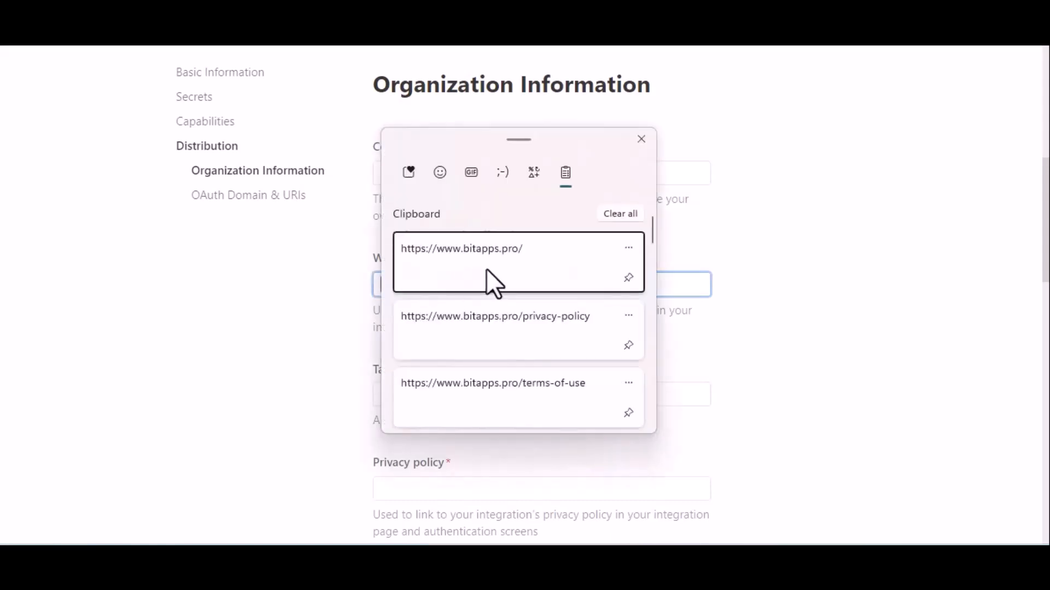
left_click(486, 268)
scroll(594, 362, "down", 2)
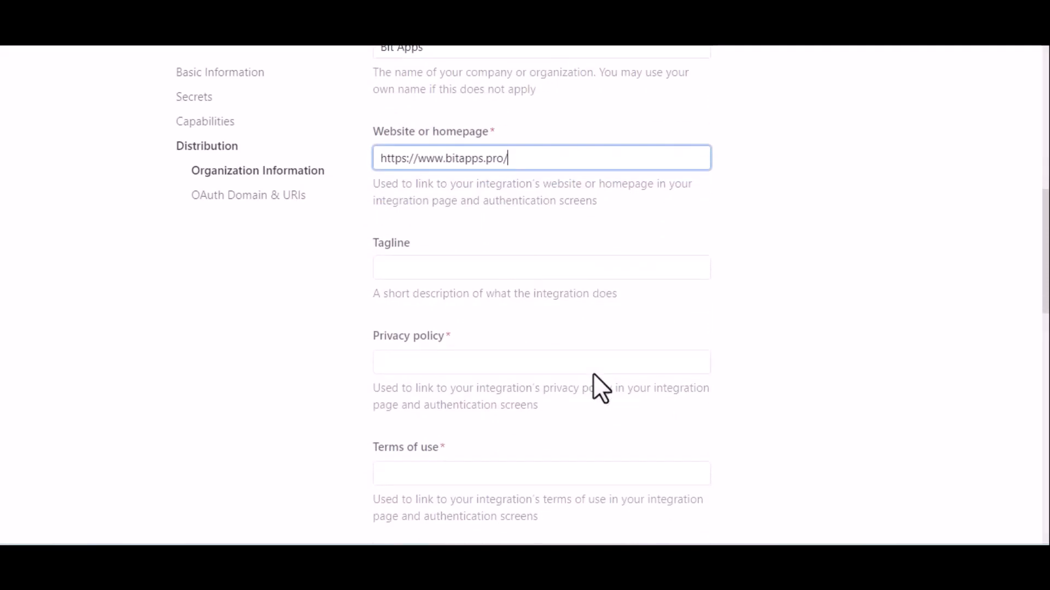
scroll(594, 375, "down", 2)
left_click(496, 292)
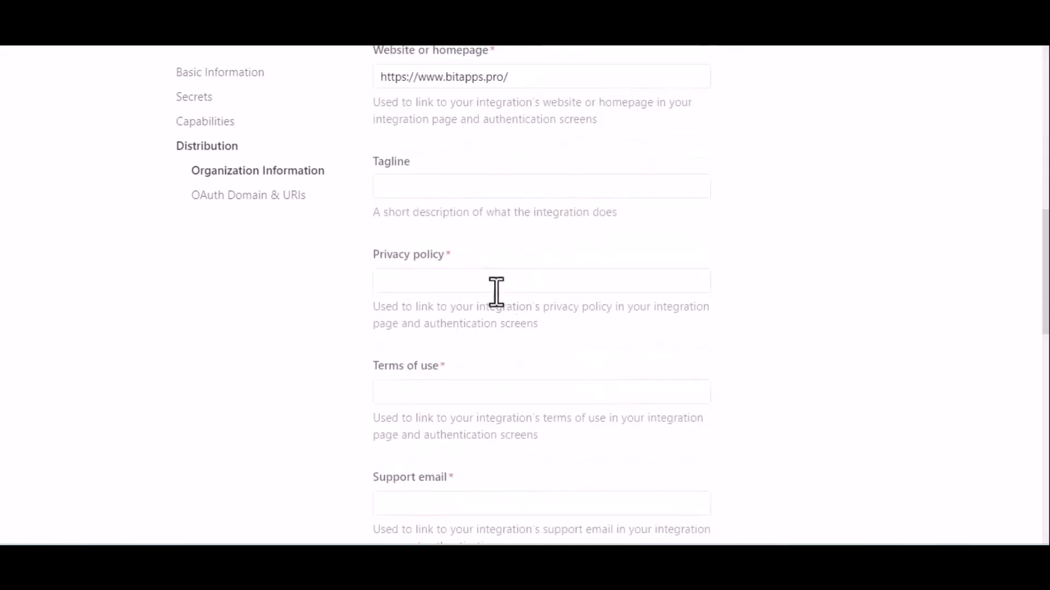
left_click(458, 279)
key("super+v")
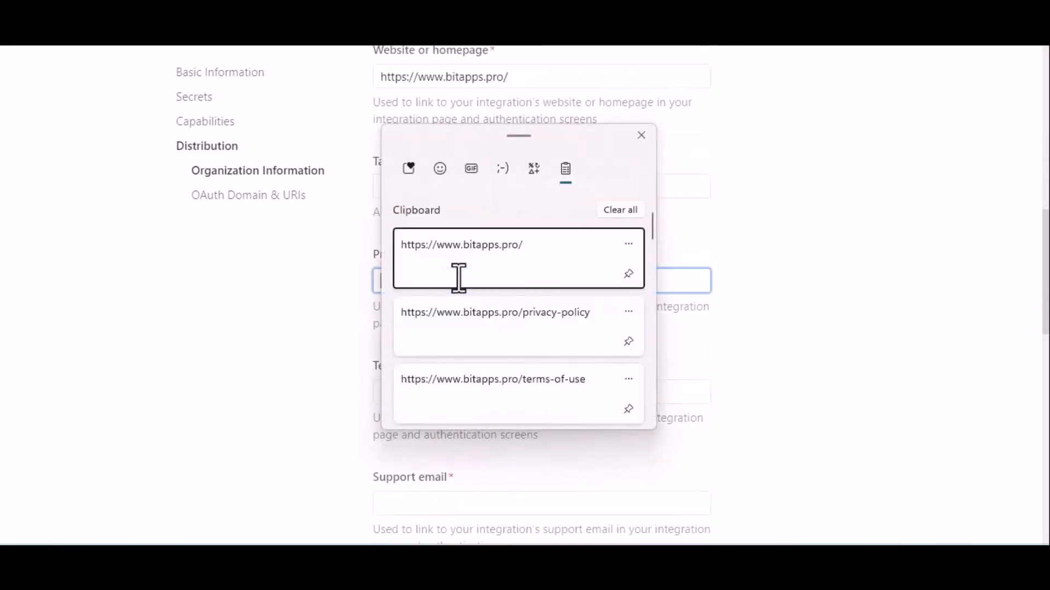
key("Down")
left_click(510, 324)
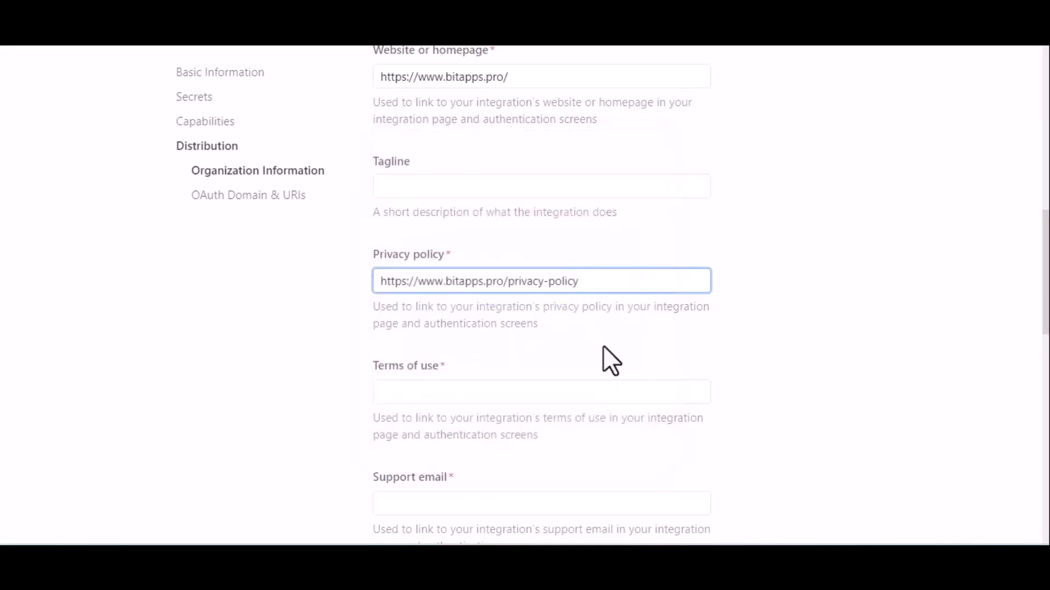
left_click(546, 387)
key("super+v")
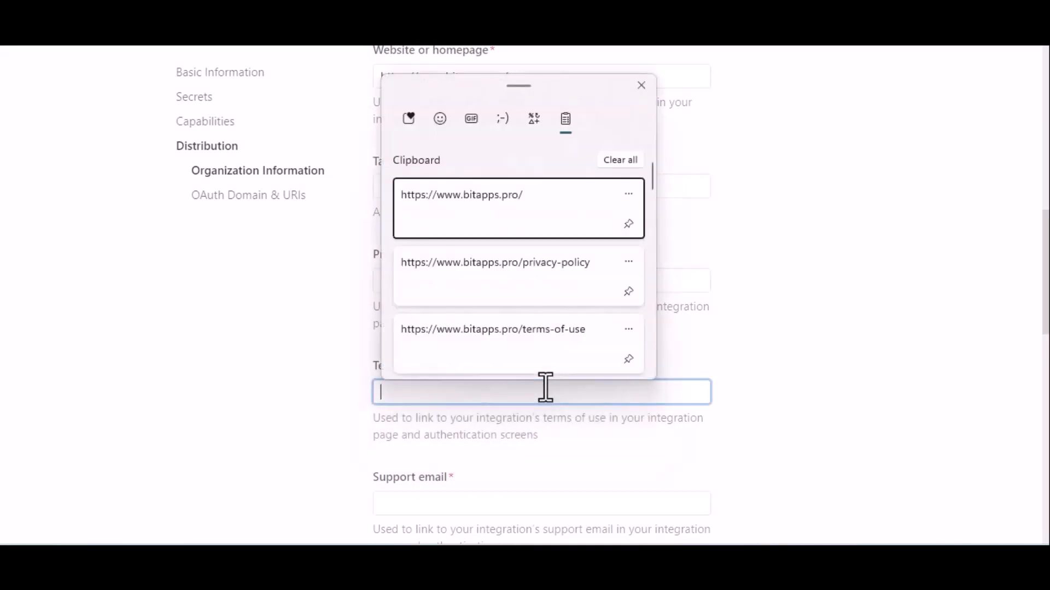
left_click(573, 350)
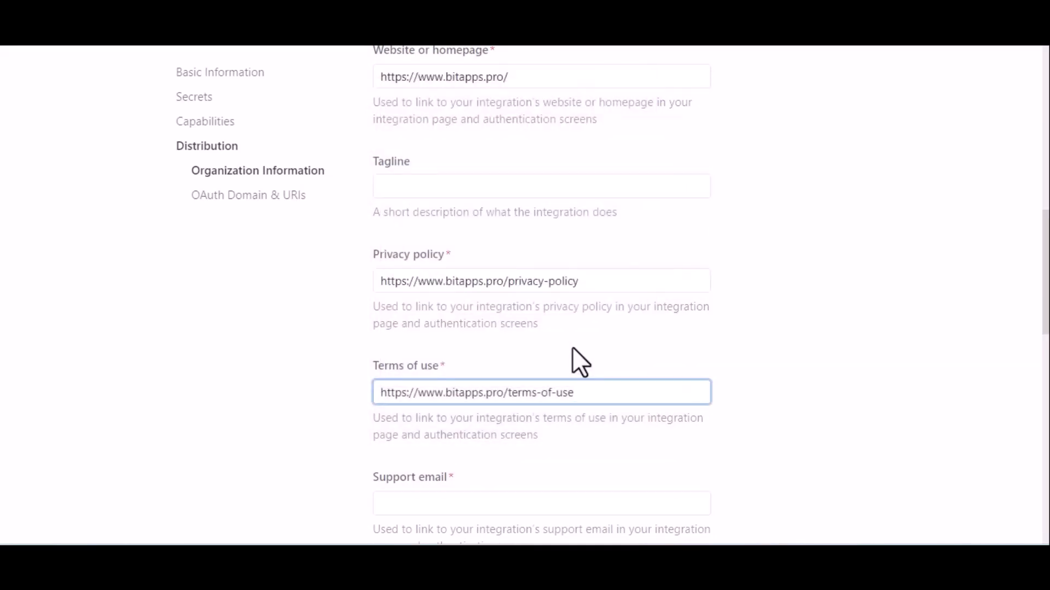
Fill in the company's support email in the organization information
scroll(666, 361, "down", 5)
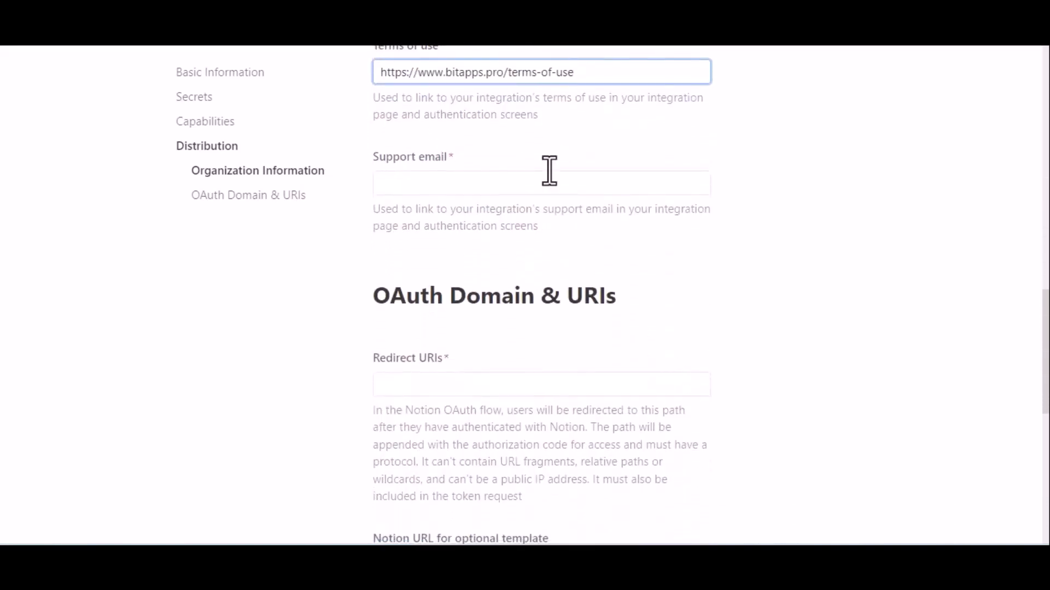
left_click(498, 190)
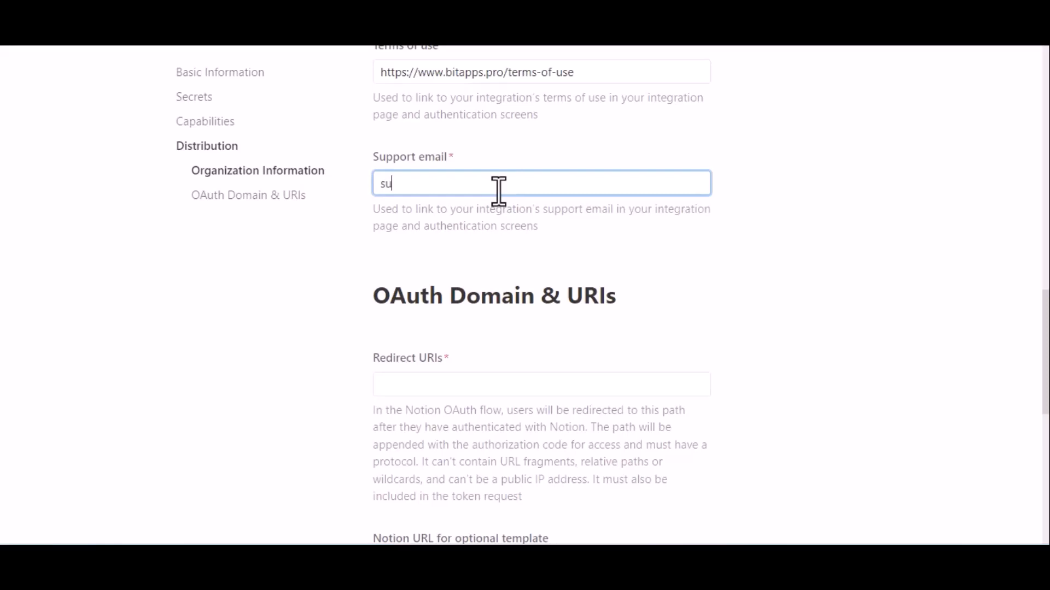
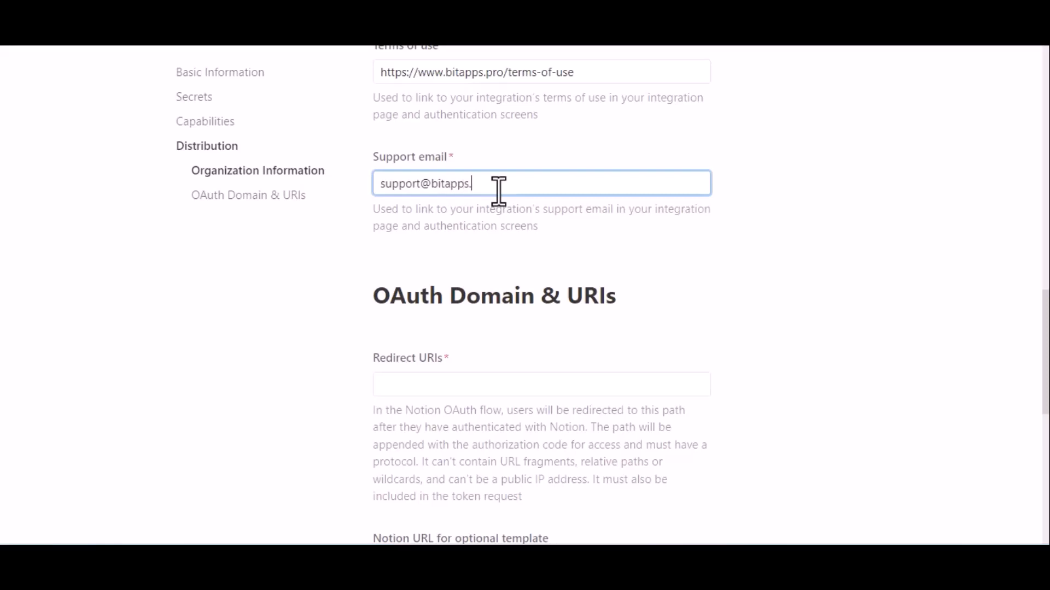
left_click(492, 245)
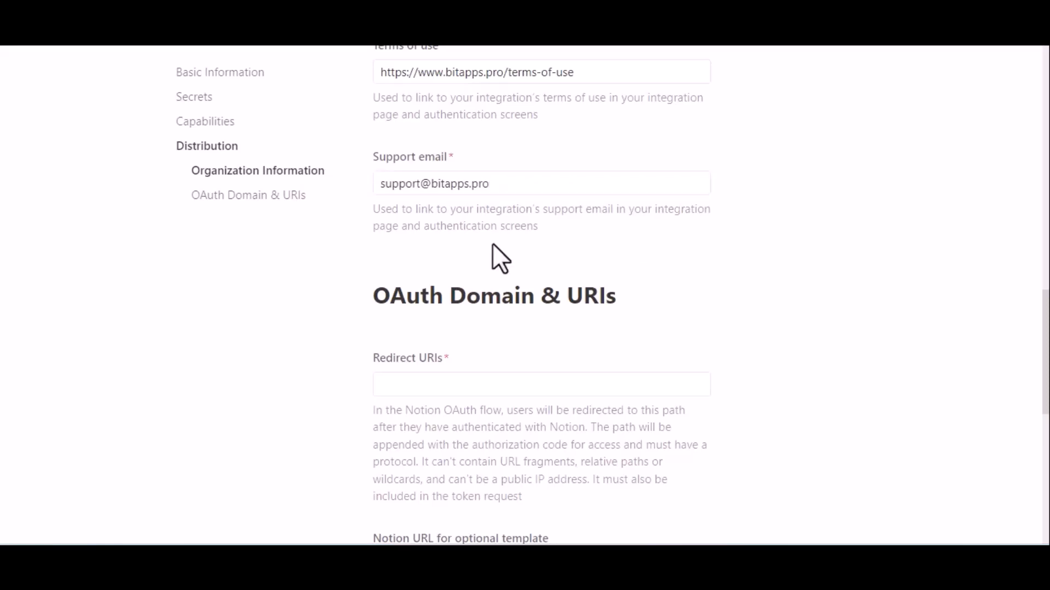
Copy the redirect URI from the Notion settings in Bit Integrations and add it to the Notion integration's redirect URIs
scroll(492, 244, "down", 2)
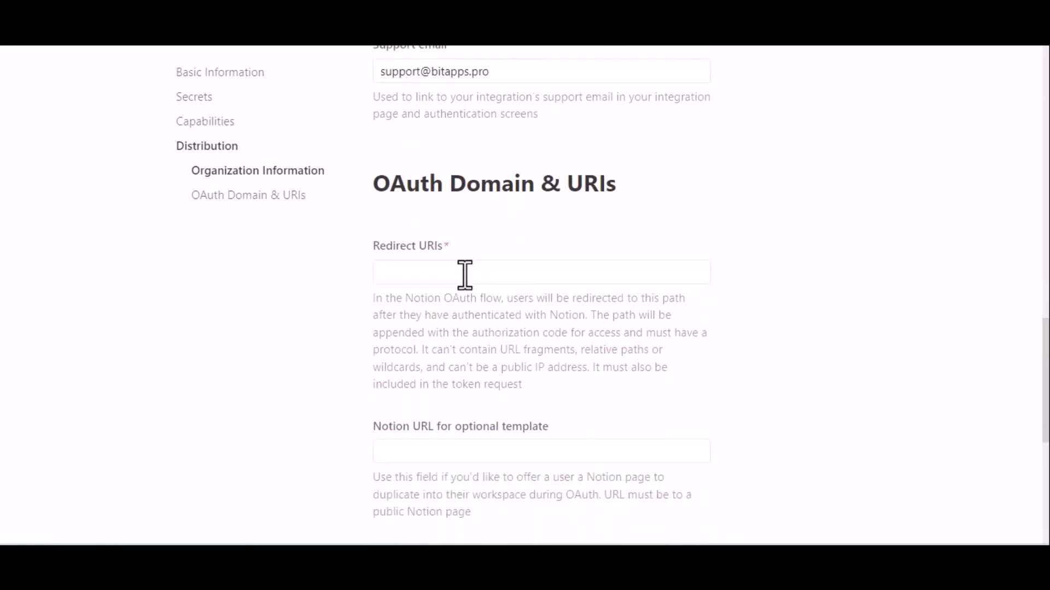
left_click(463, 274)
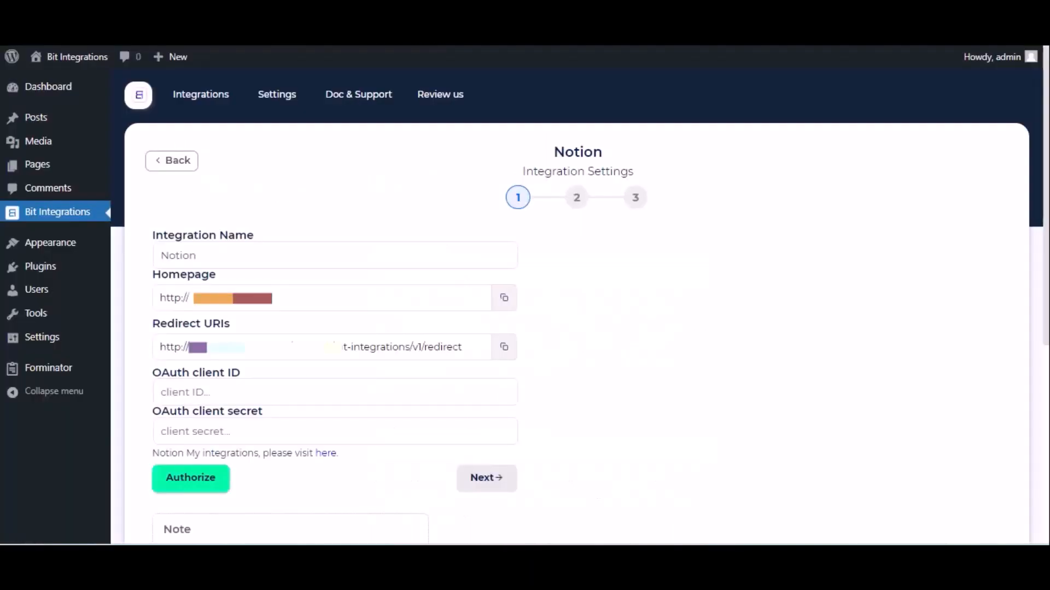
triple_click(408, 346)
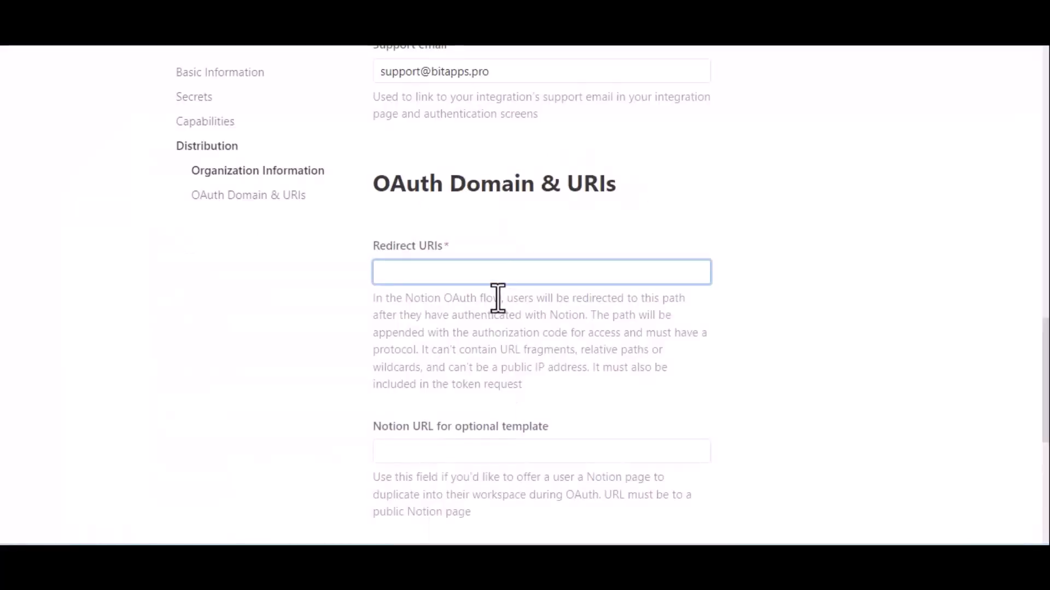
type("http://bit-integrations.local/wp-json/bit-integrations/v1/redirect")
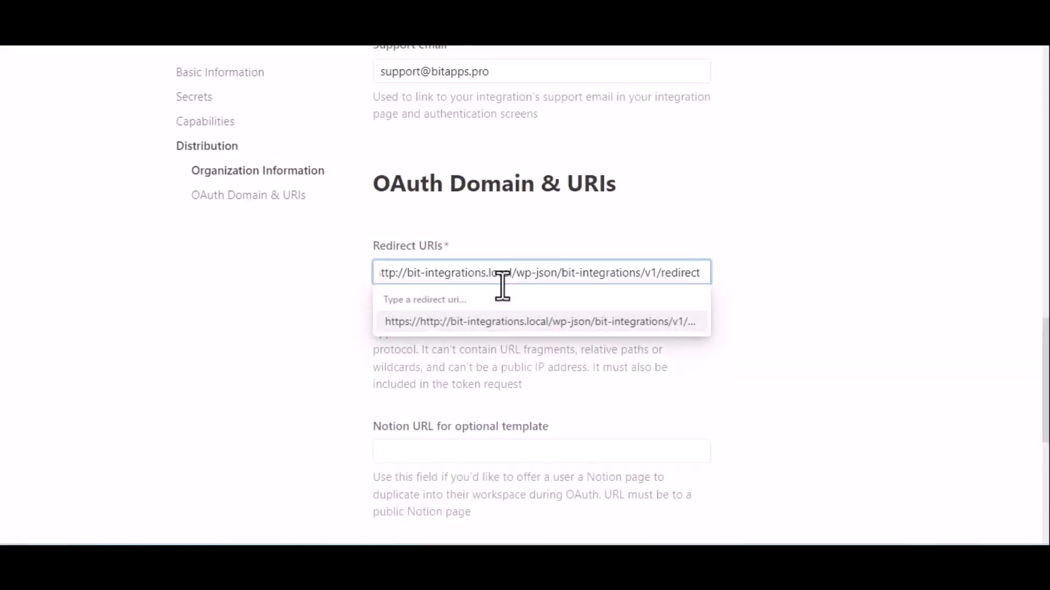
left_click(527, 323)
Submit the distribution details and confirm switching to a public integration
scroll(530, 337, "down", 4)
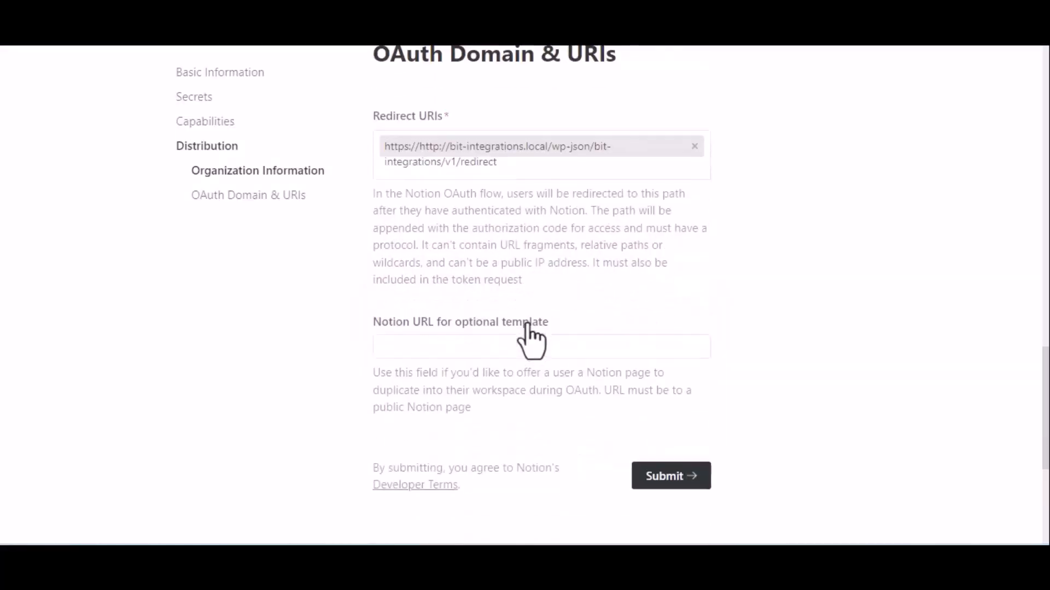
left_click(661, 383)
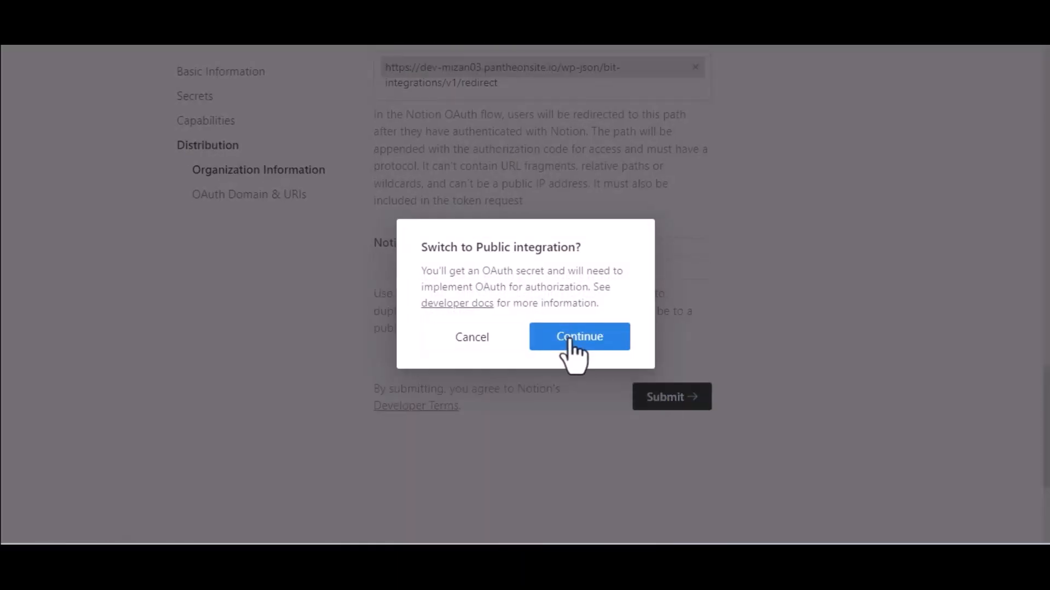
left_click(570, 339)
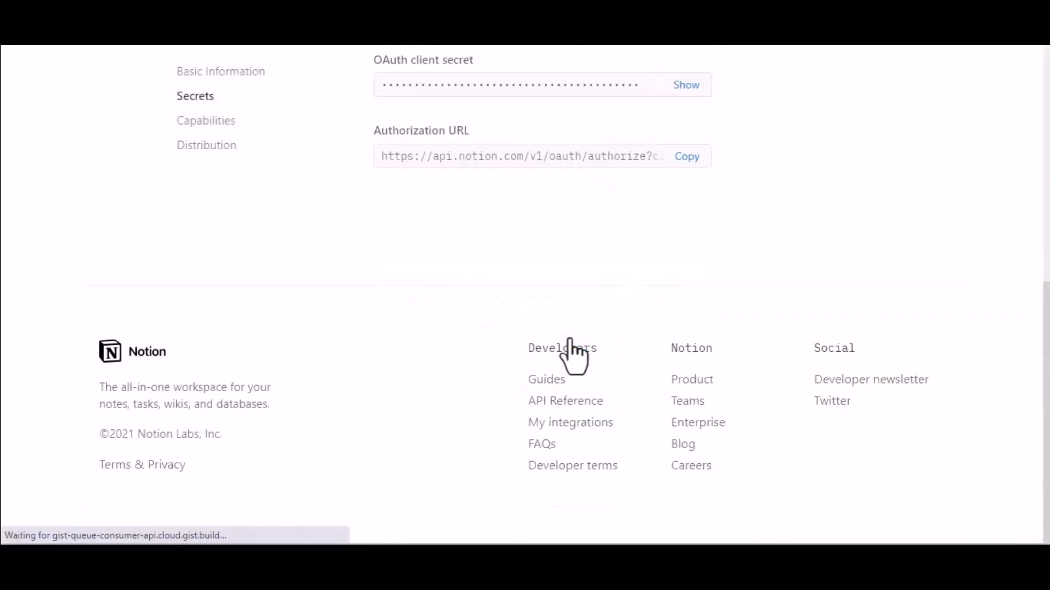
Copy the OAuth client ID from the Notion integration's secrets and paste it into the client ID field in Bit Integrations
scroll(568, 340, "up", 4)
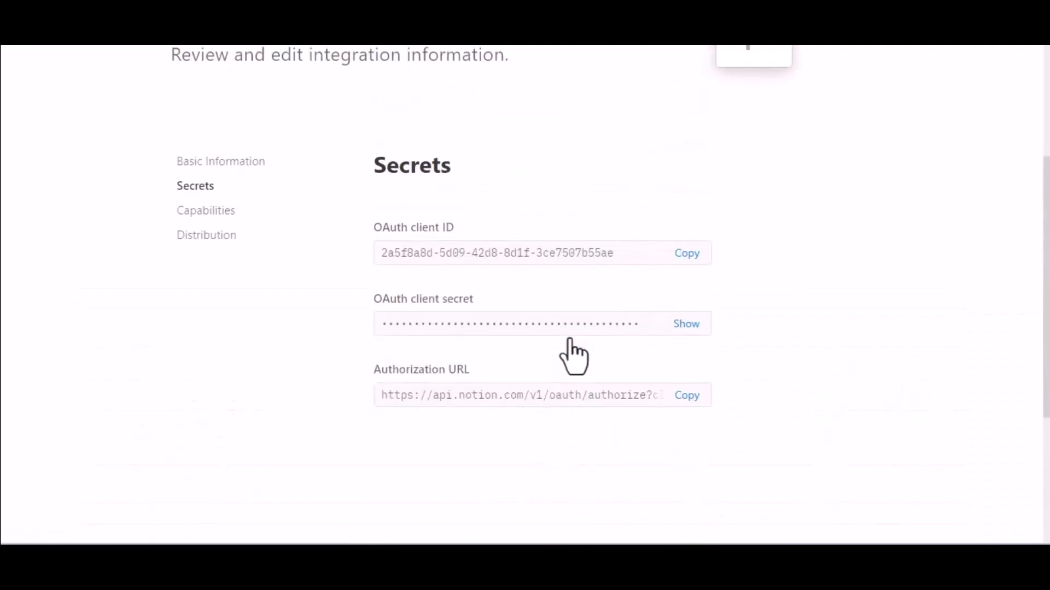
left_click(690, 253)
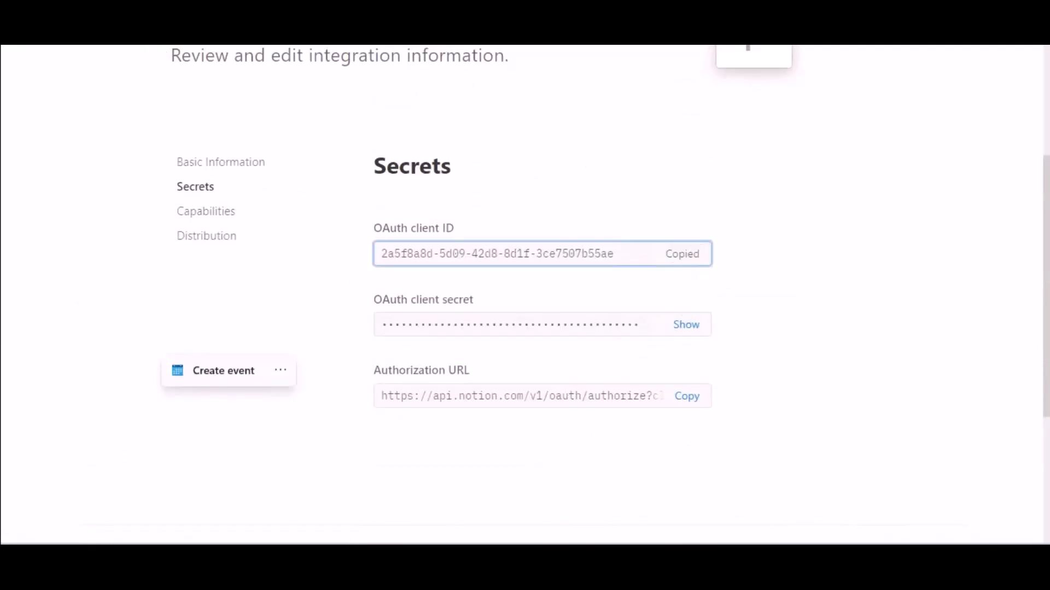
key("ctrl+shift+Tab")
left_click(281, 392)
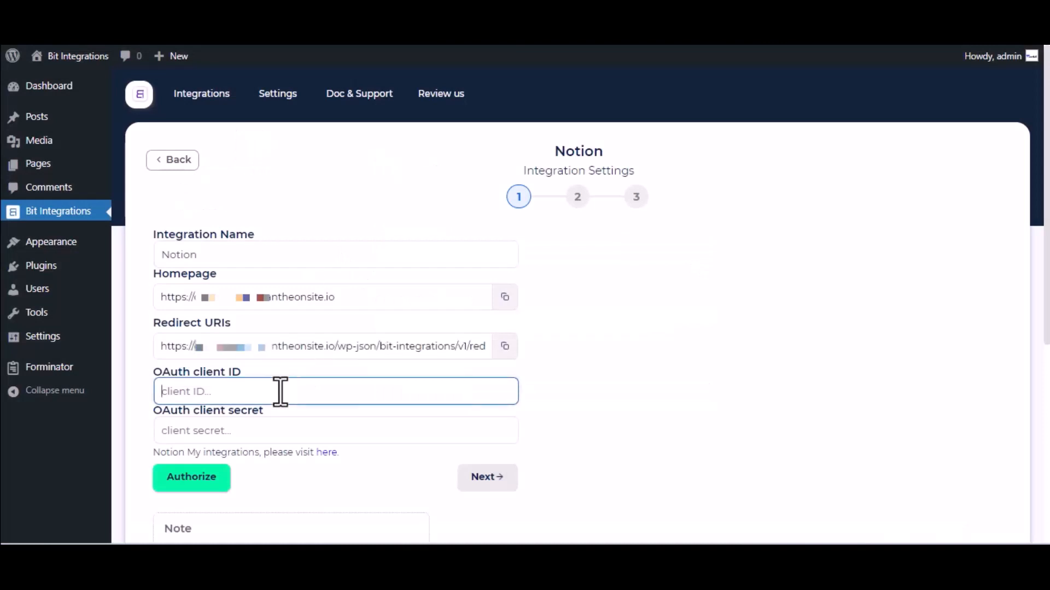
key("ctrl+v")
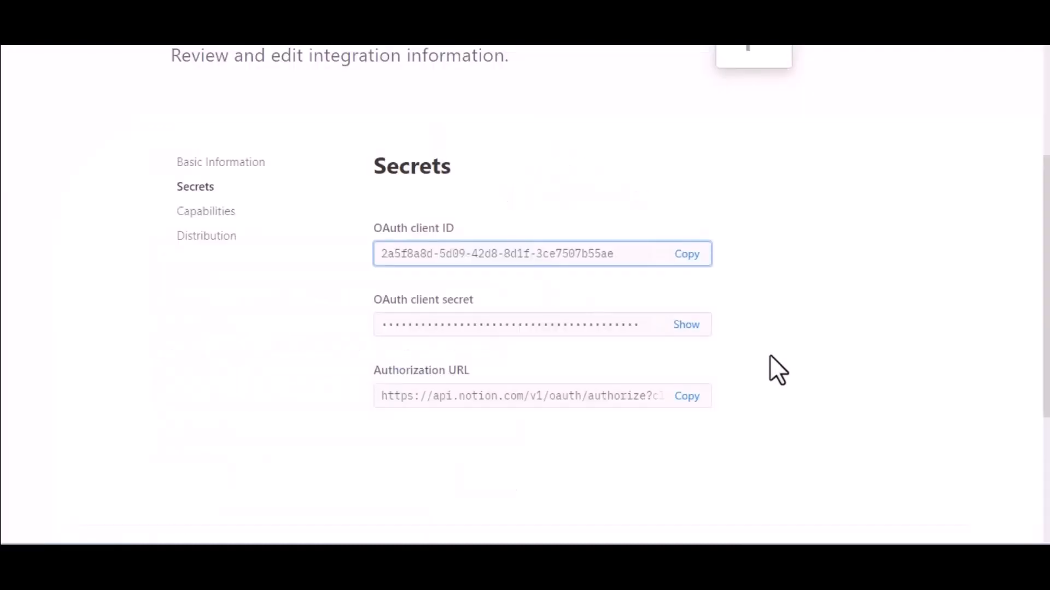
Reveal and copy the OAuth client secret in Notion and paste it into the client secret field in Bit Integrations
left_click(685, 324)
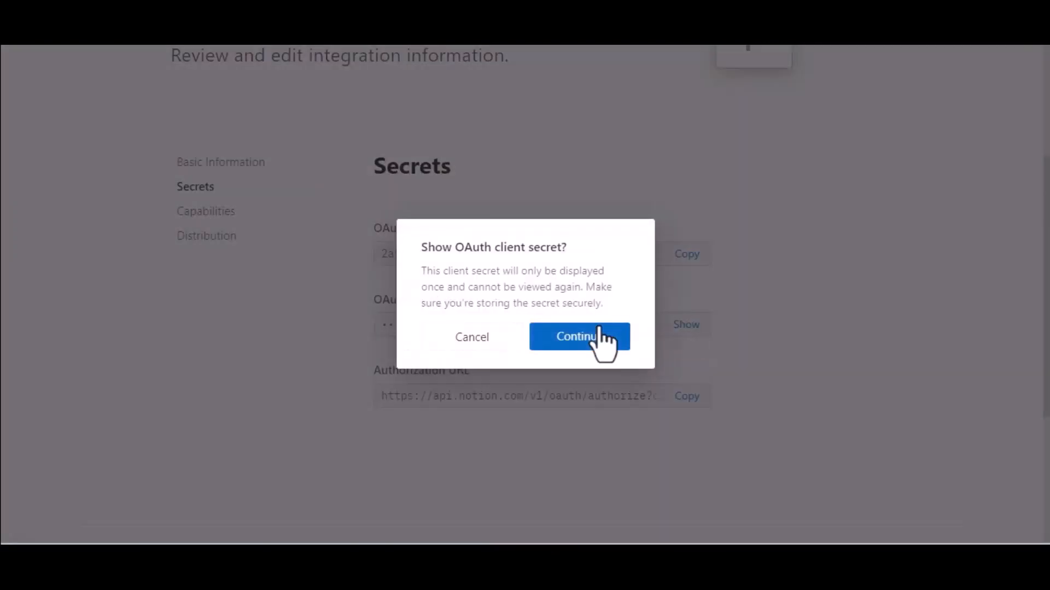
left_click(594, 335)
left_click(687, 330)
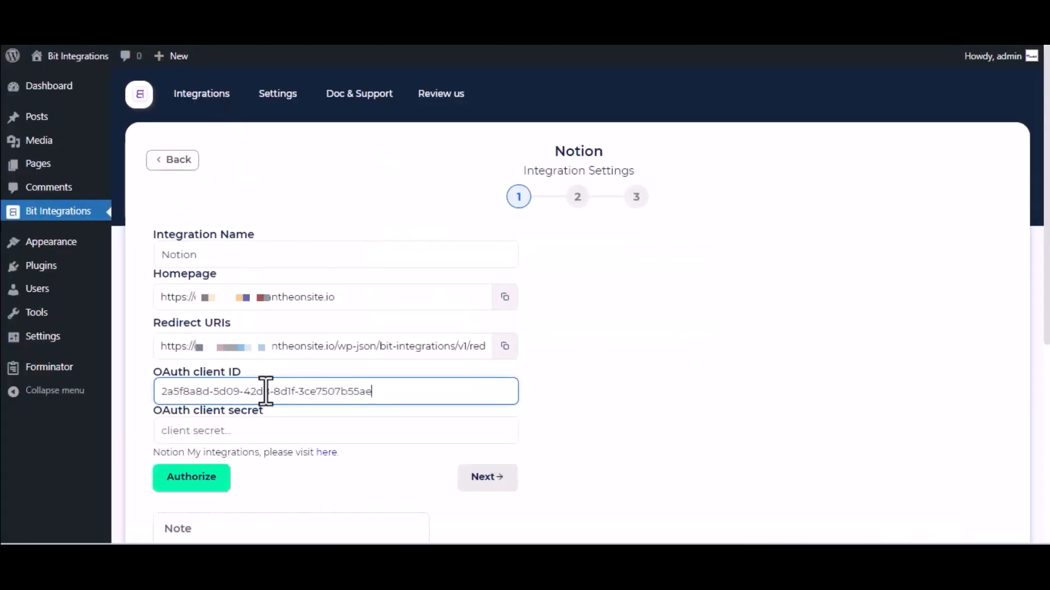
left_click(285, 430)
key("ctrl+v")
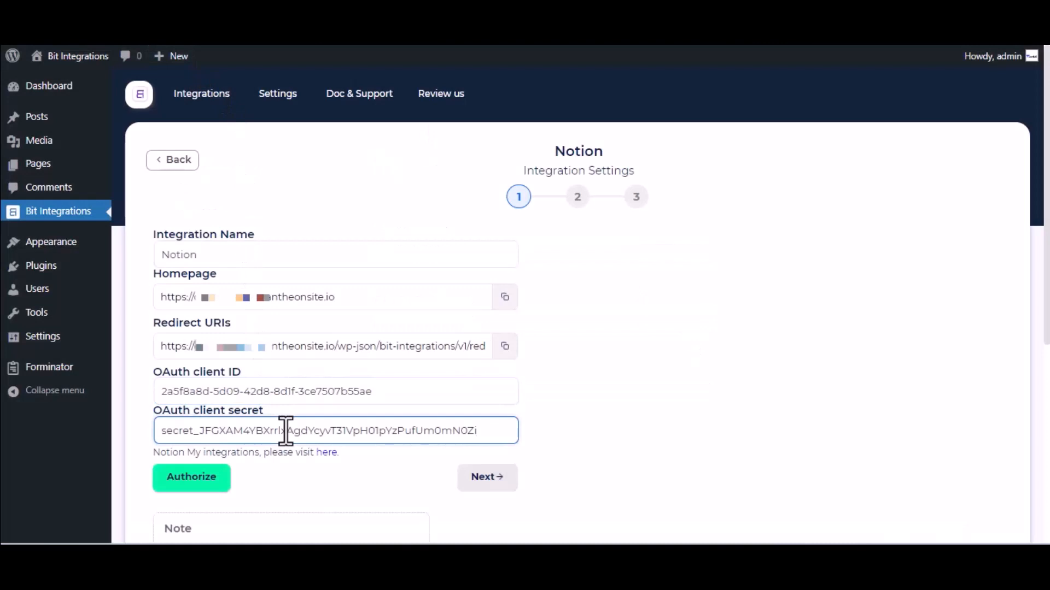
Authorize the Notion connection, granting For Bit Integrations access to the Journal page only
scroll(284, 429, "down", 2)
left_click(199, 384)
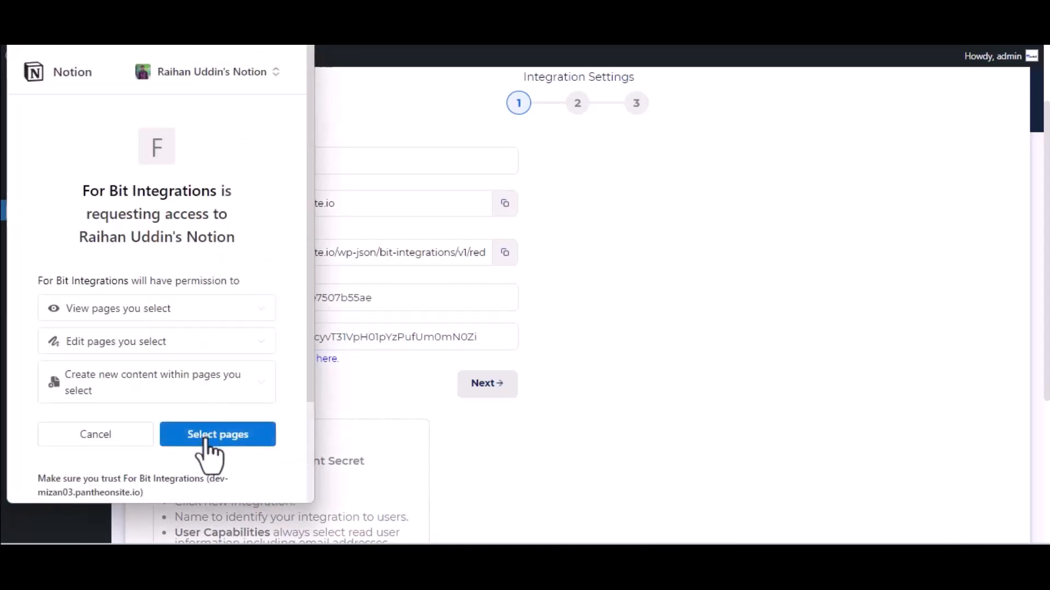
left_click(205, 437)
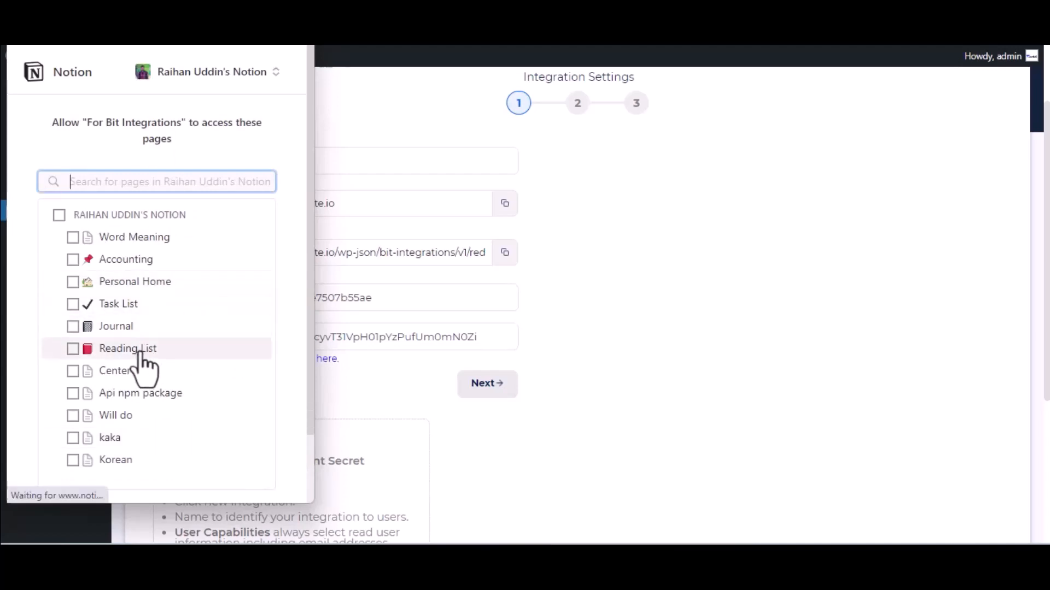
left_click(127, 327)
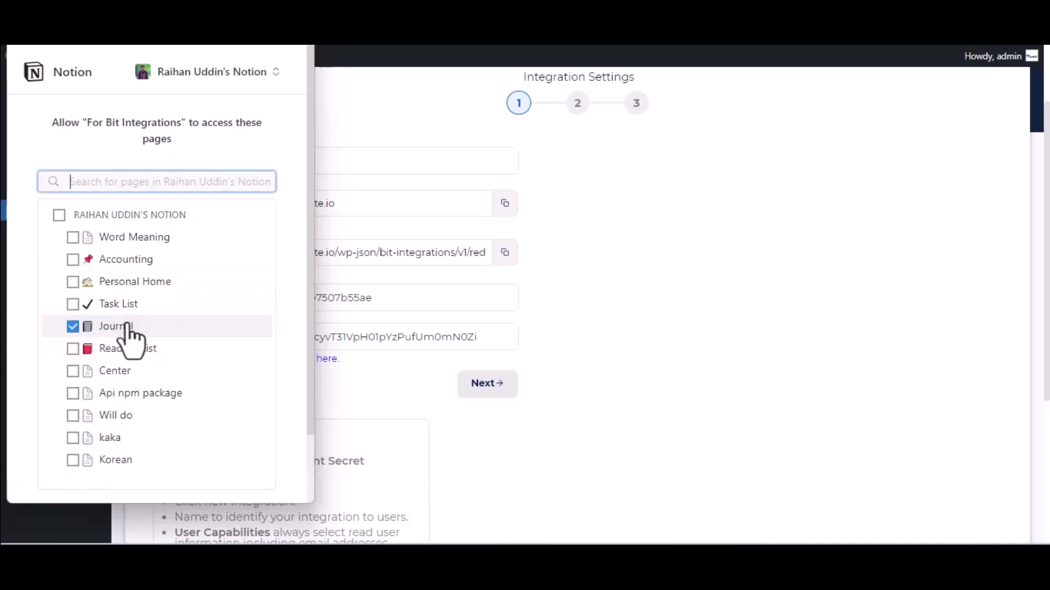
scroll(130, 328, "down", 2)
left_click(214, 444)
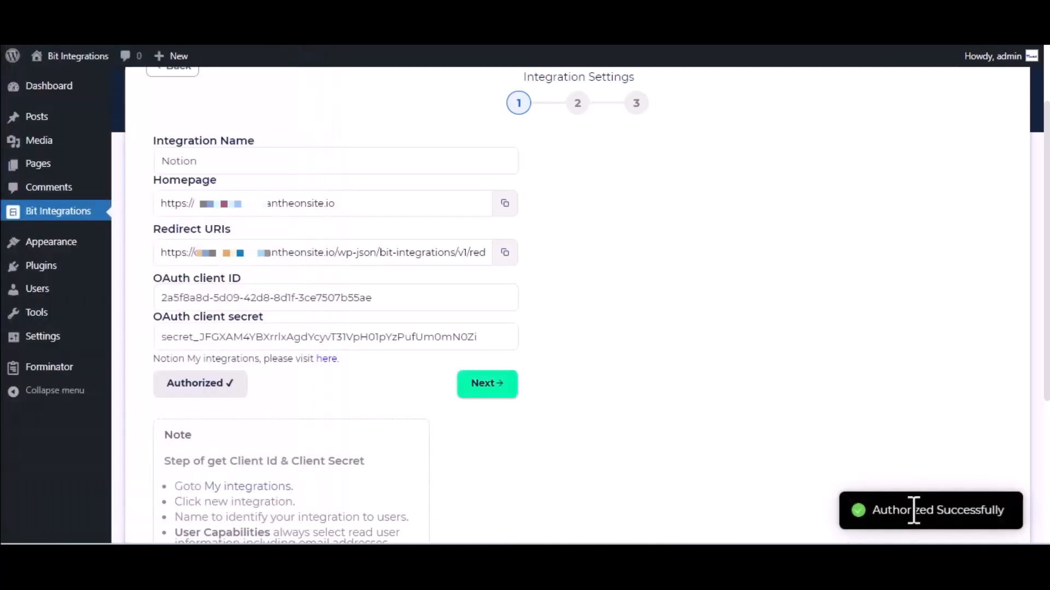
Continue to the field mapping, choose the Journal database and map the form field Name-1 to the Notion field Name
left_click(504, 389)
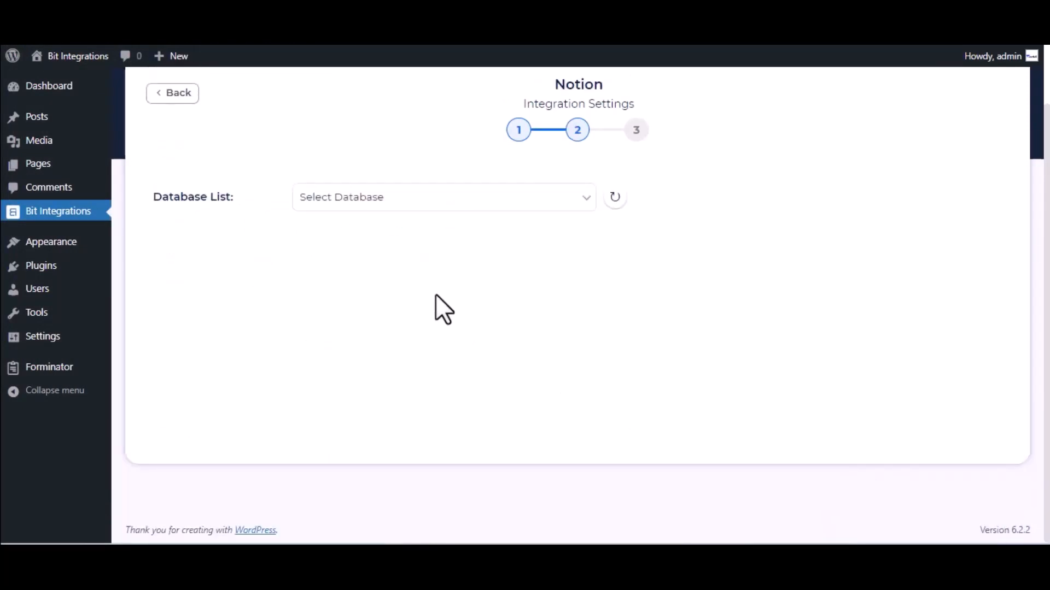
left_click(393, 207)
left_click(393, 239)
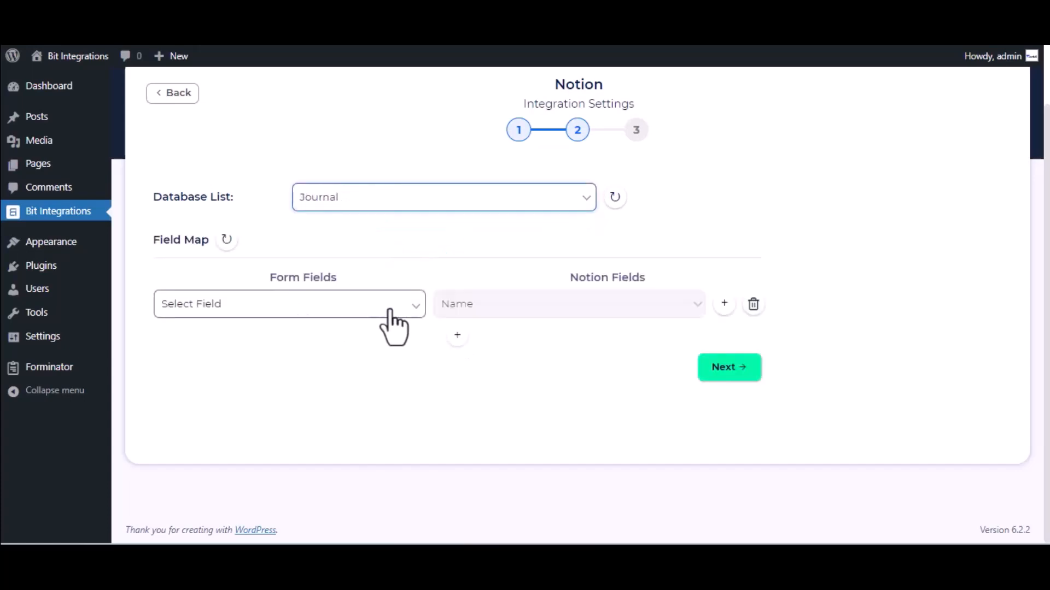
left_click(337, 317)
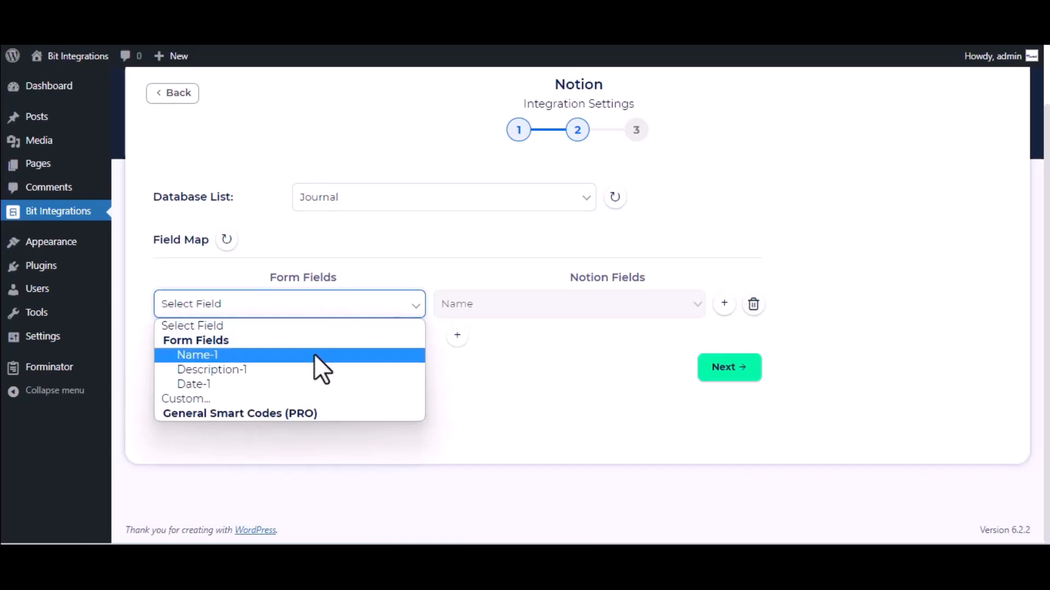
left_click(313, 360)
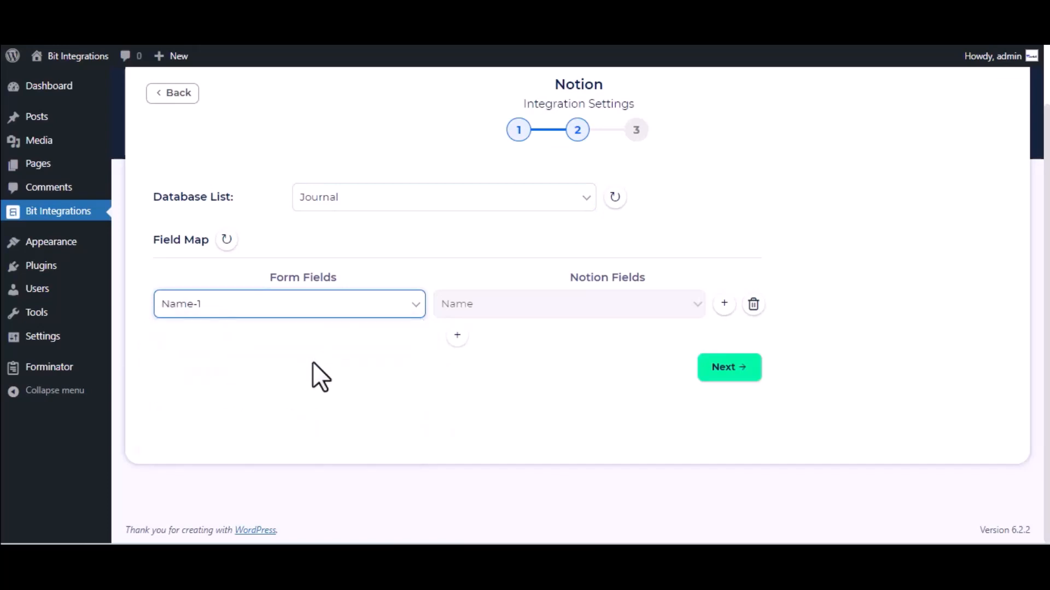
Add a second mapping from the form field Description-1 to the Notion field Tags, and finish and save the integration
left_click(458, 338)
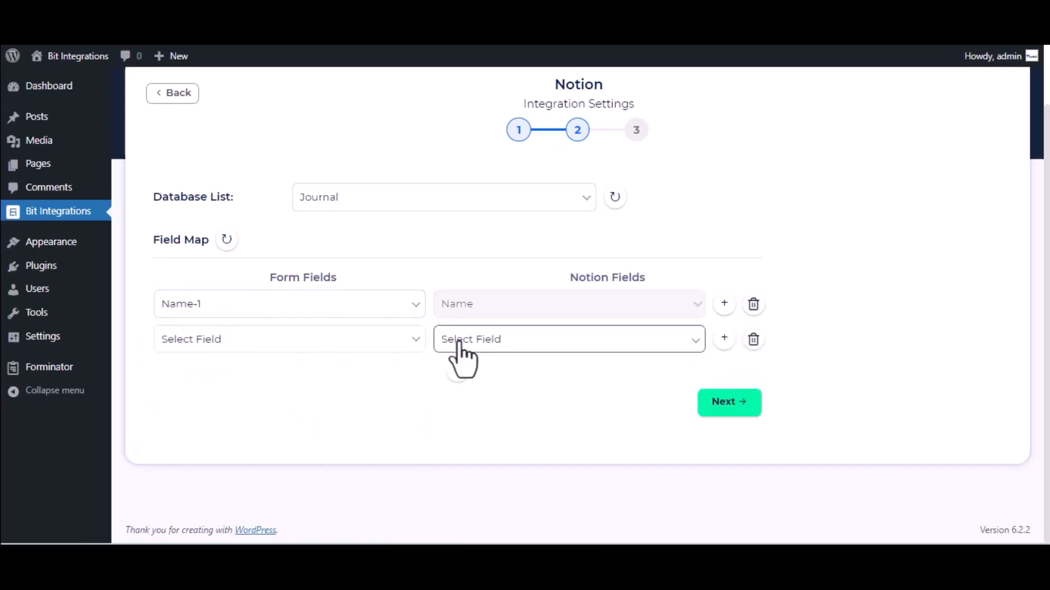
left_click(550, 344)
left_click(523, 374)
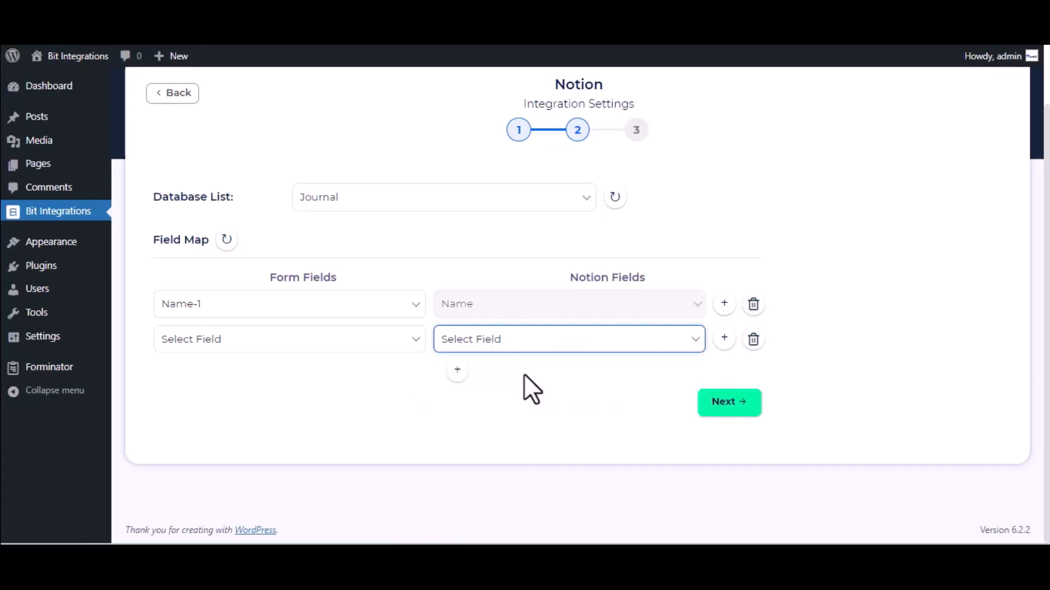
left_click(514, 346)
left_click(522, 374)
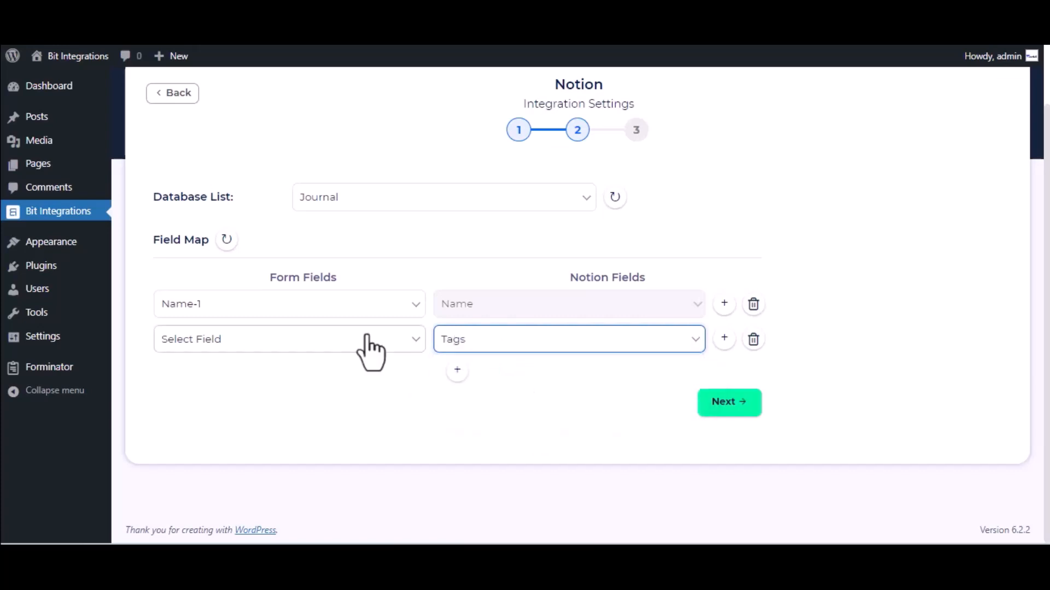
left_click(348, 343)
left_click(251, 406)
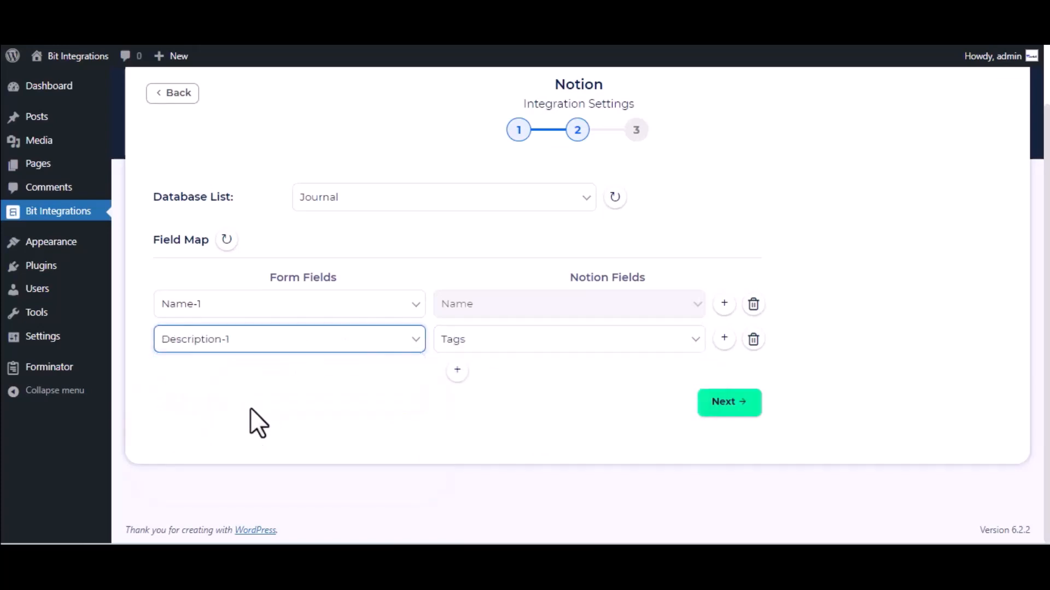
left_click(745, 404)
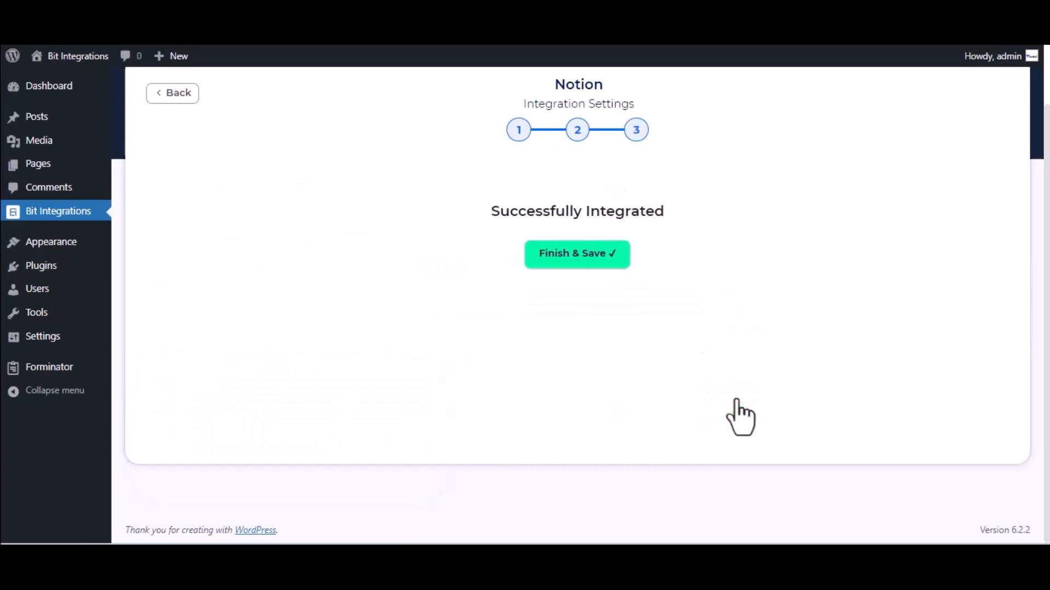
left_click(594, 262)
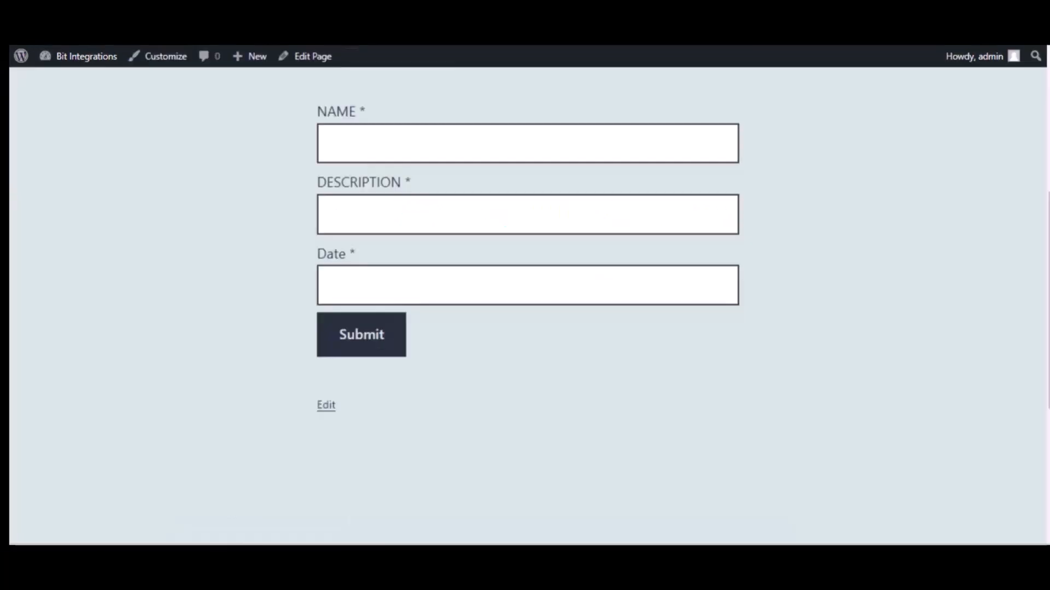
In the website's contact form, enter the name "Bit Integrations" and the description "Welcome to Bit Integrations Plugin"
left_click(401, 149)
type("B")
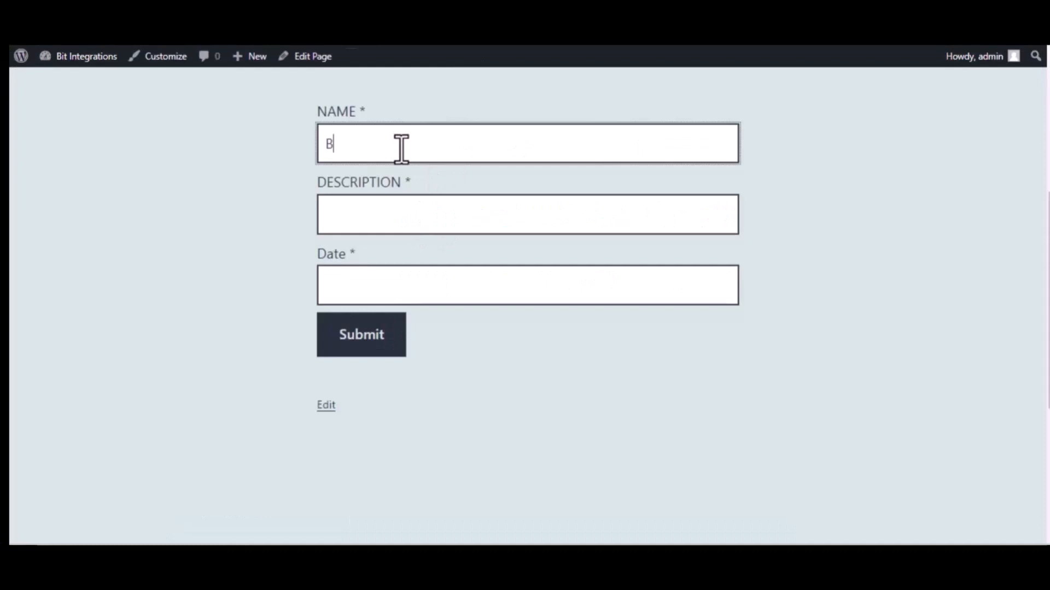
type("it Integrations")
left_click(416, 208)
type("We")
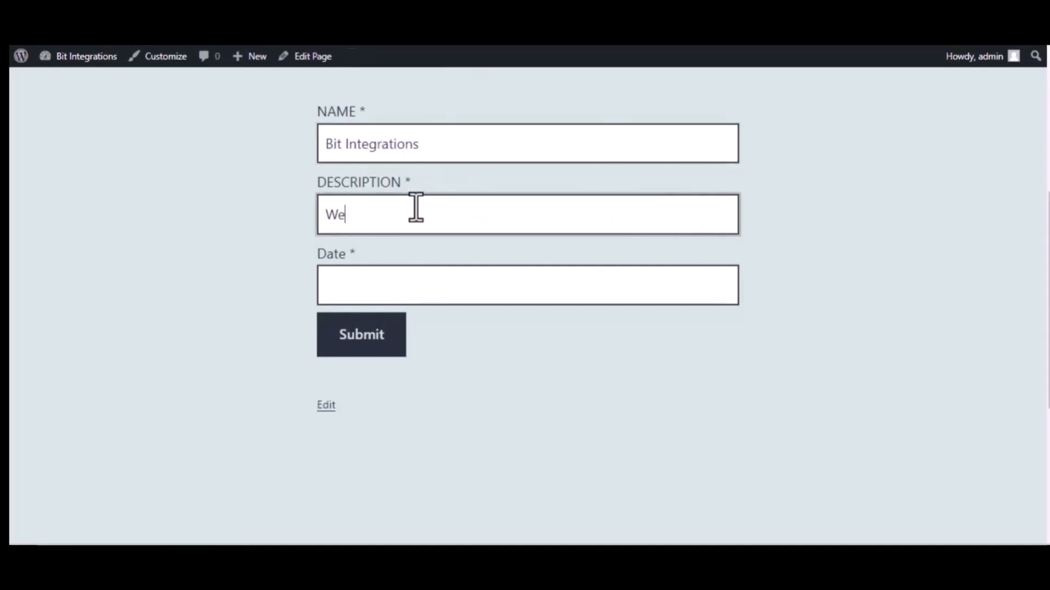
type("lcome to Bi")
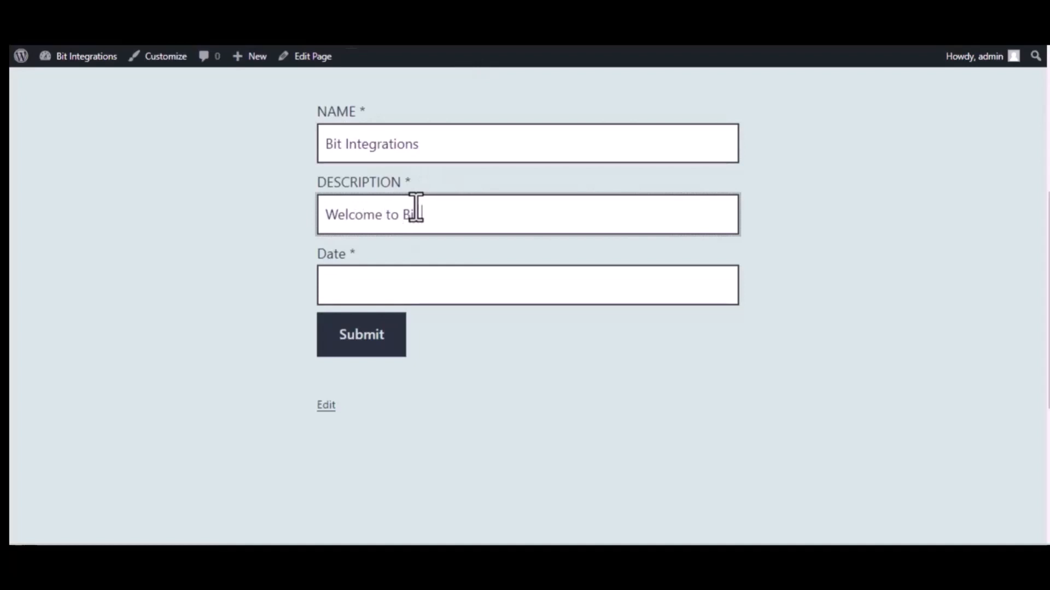
type("t Integrations Plugin")
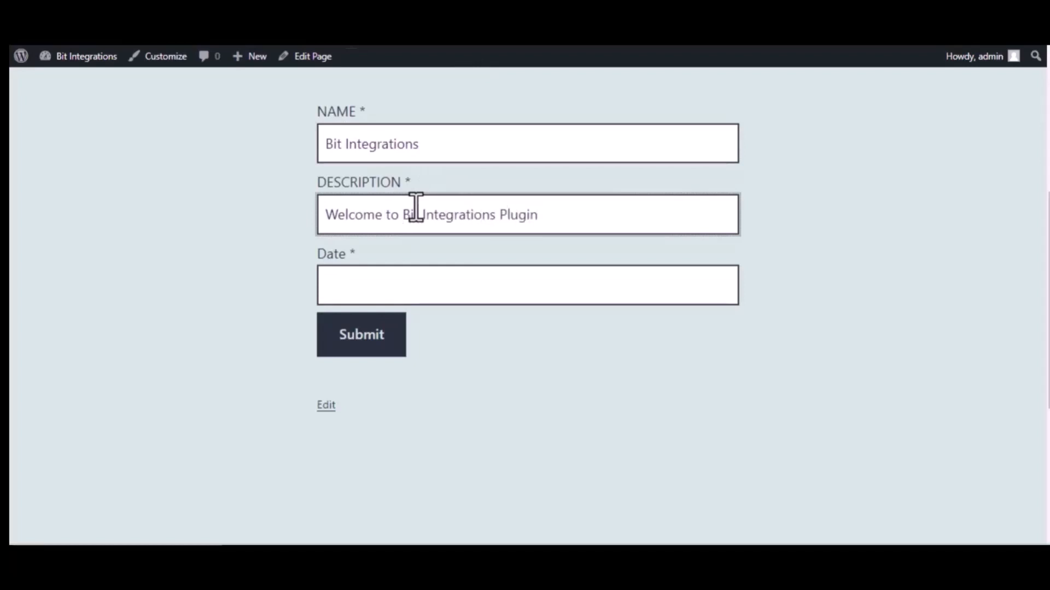
Set the form's date to 09/22/2023 and submit the test entry
left_click(437, 284)
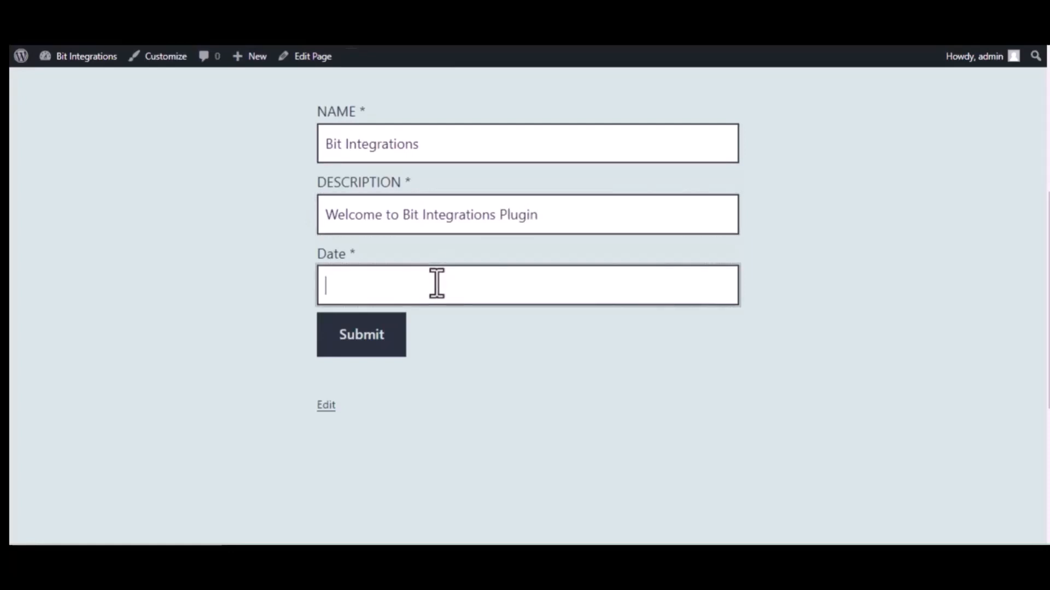
type("09/22/2022")
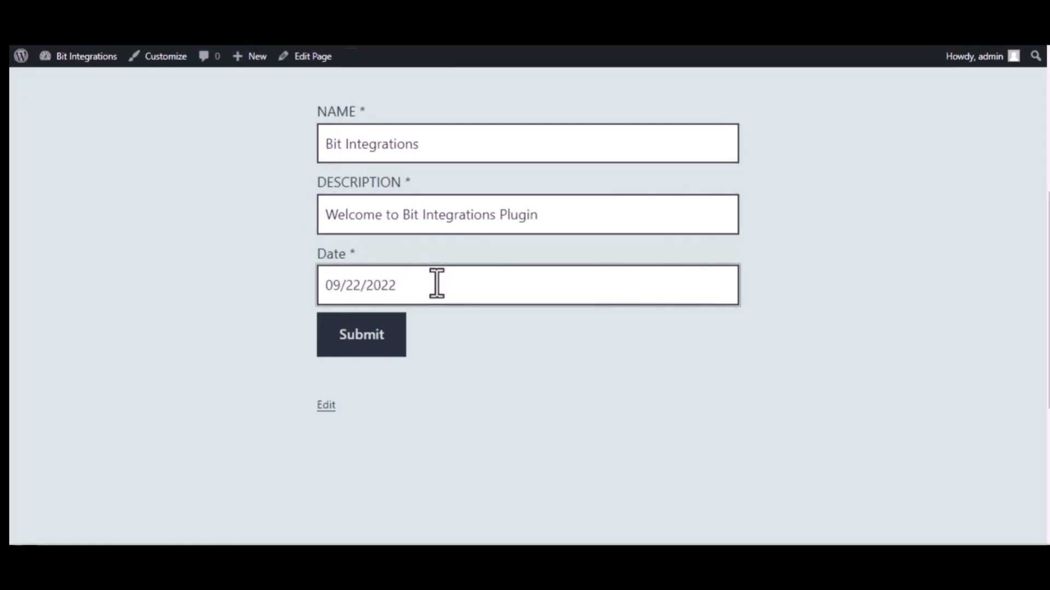
key("BackSpace")
type("3")
left_click(366, 335)
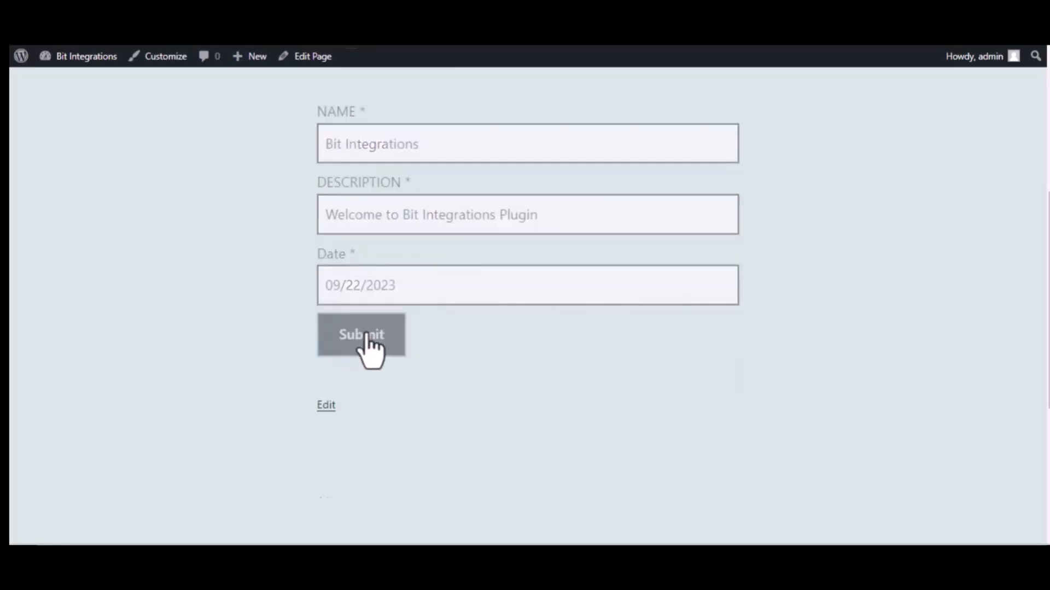